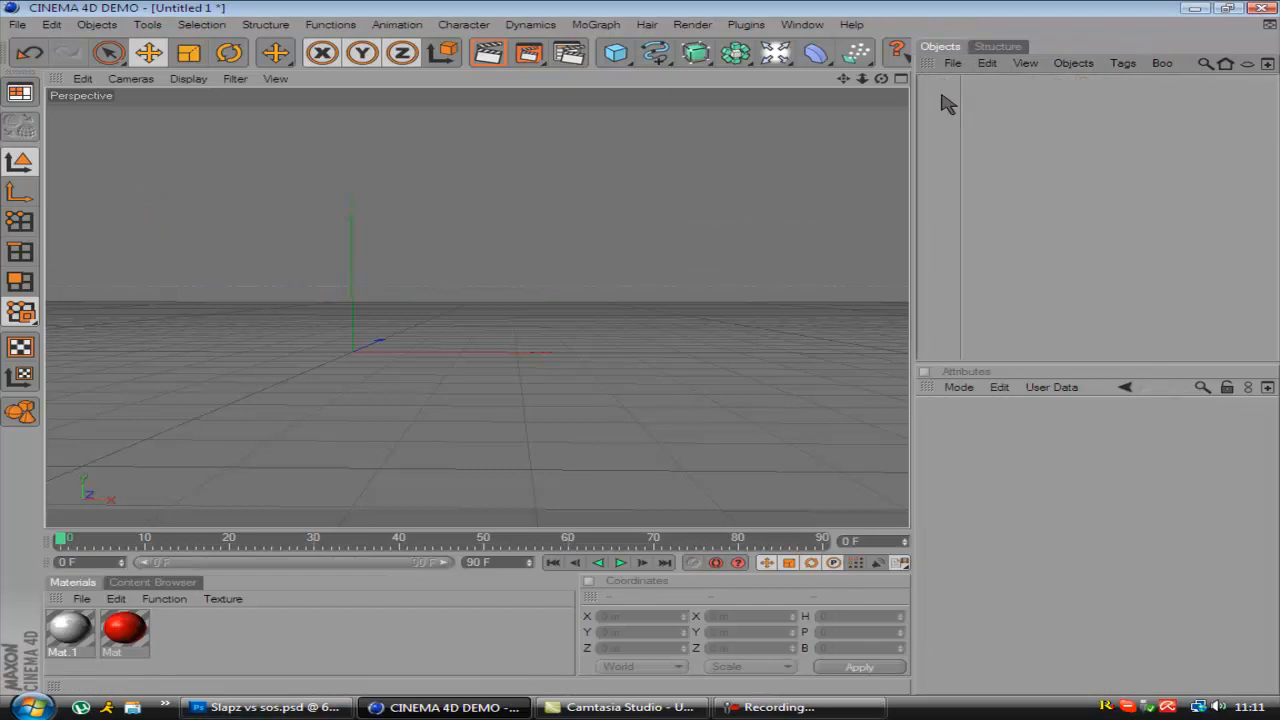
left_click(657, 52)
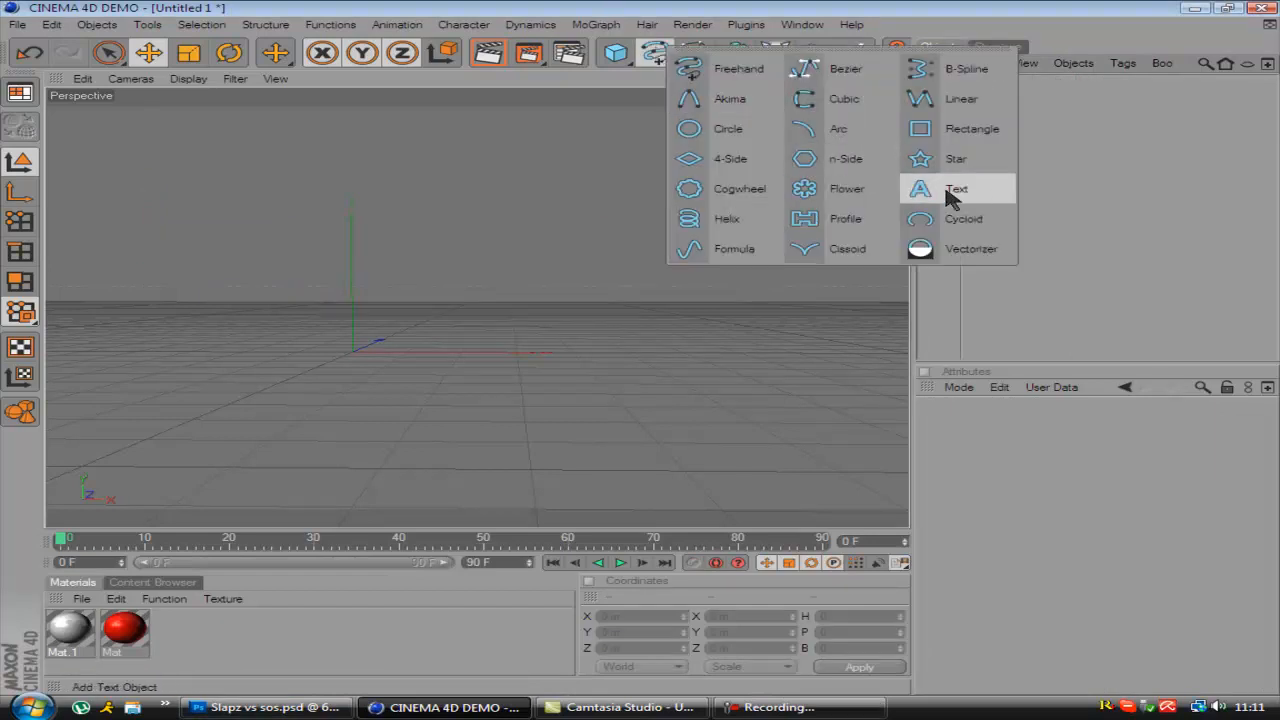
left_click(952, 190)
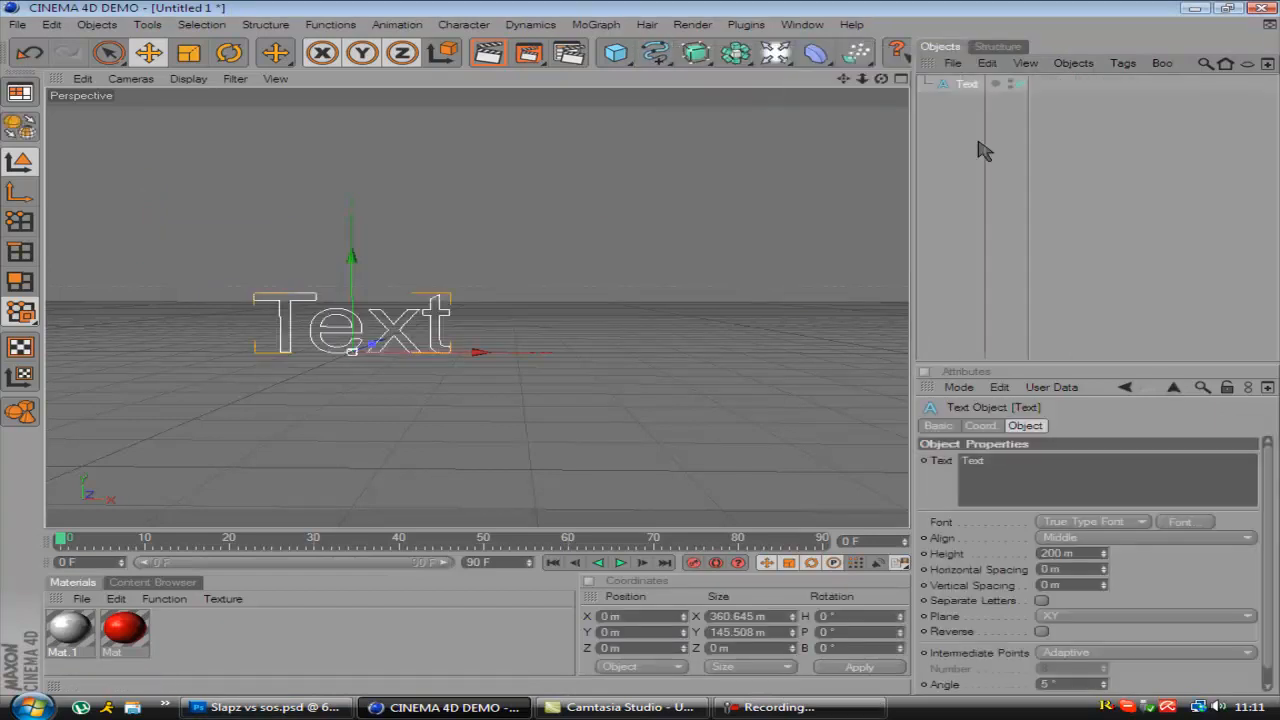
left_click(696, 52)
left_click(943, 68)
left_click_drag(966, 100, 978, 86)
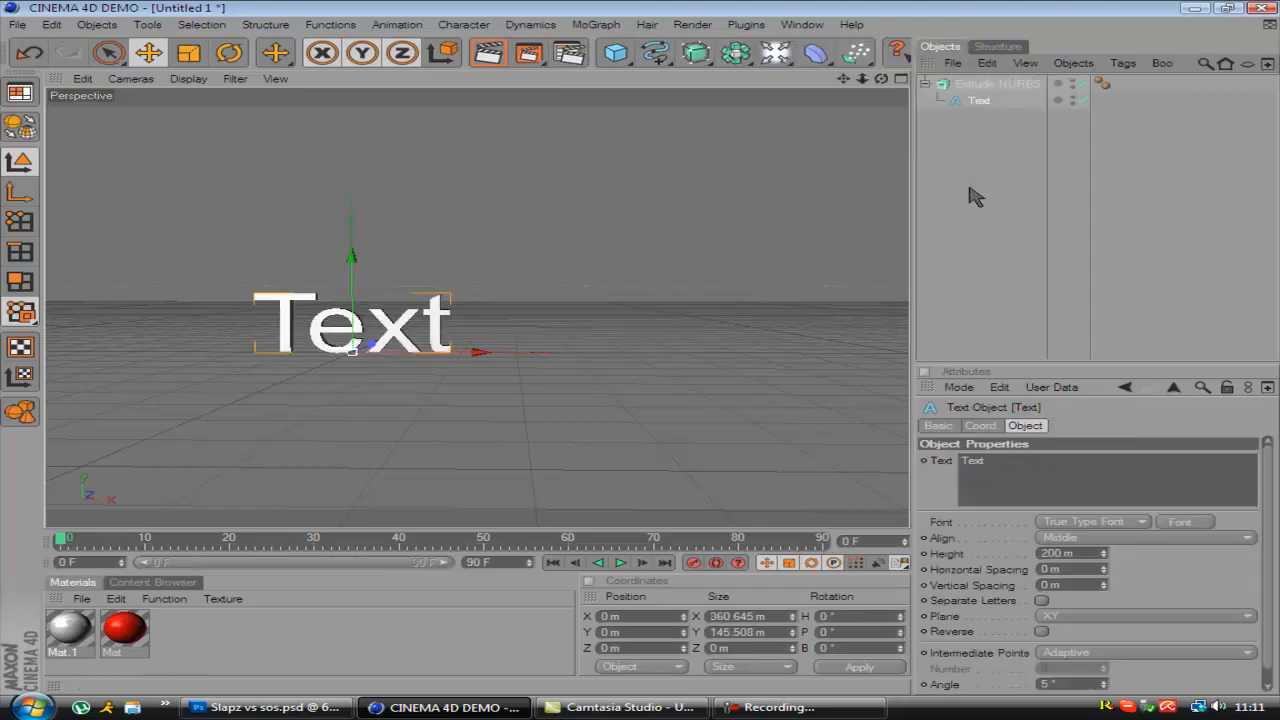
left_click(970, 85)
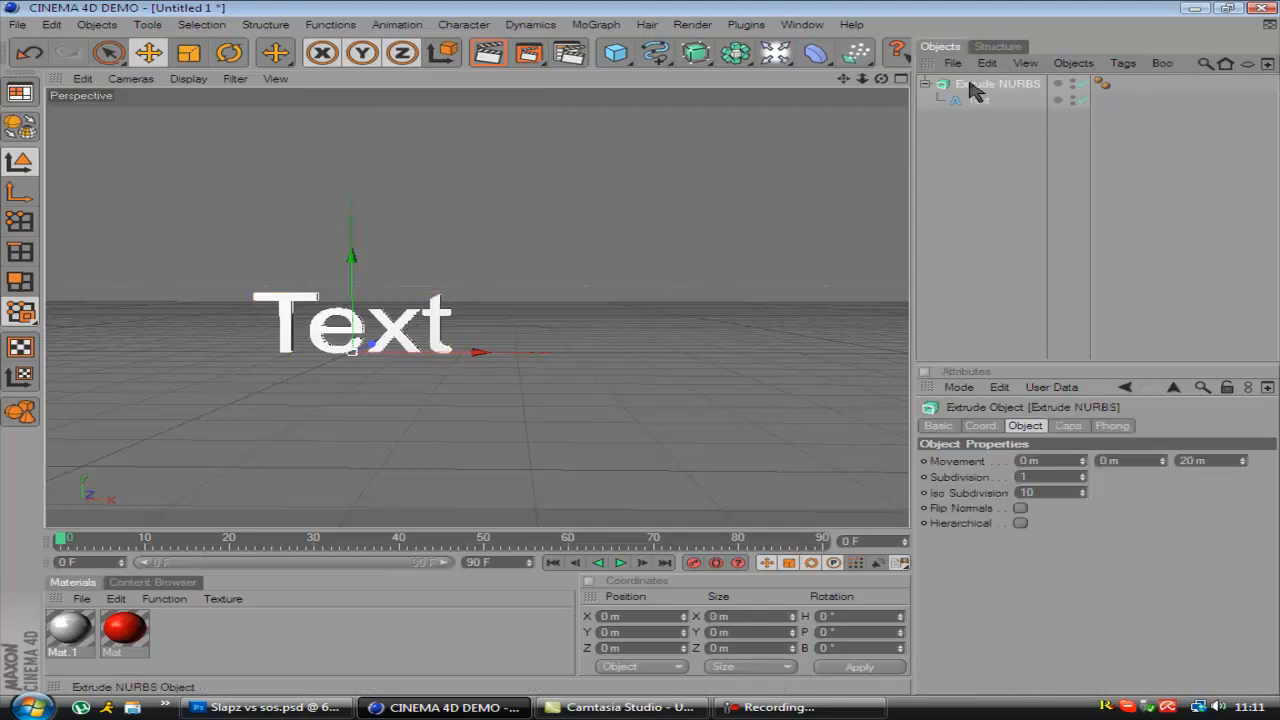
key("Delete")
Add a MoGraph Text Object reading "Tutorial" and set its depth to 50
left_click(598, 24)
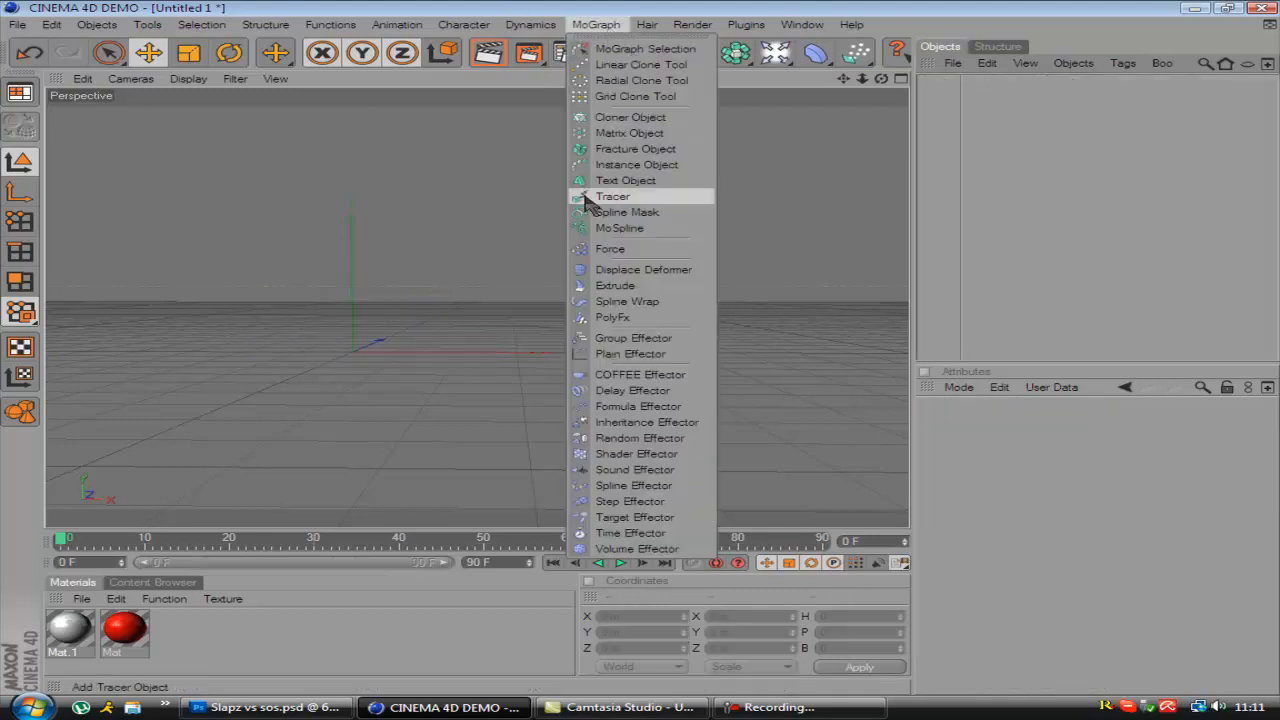
left_click(620, 182)
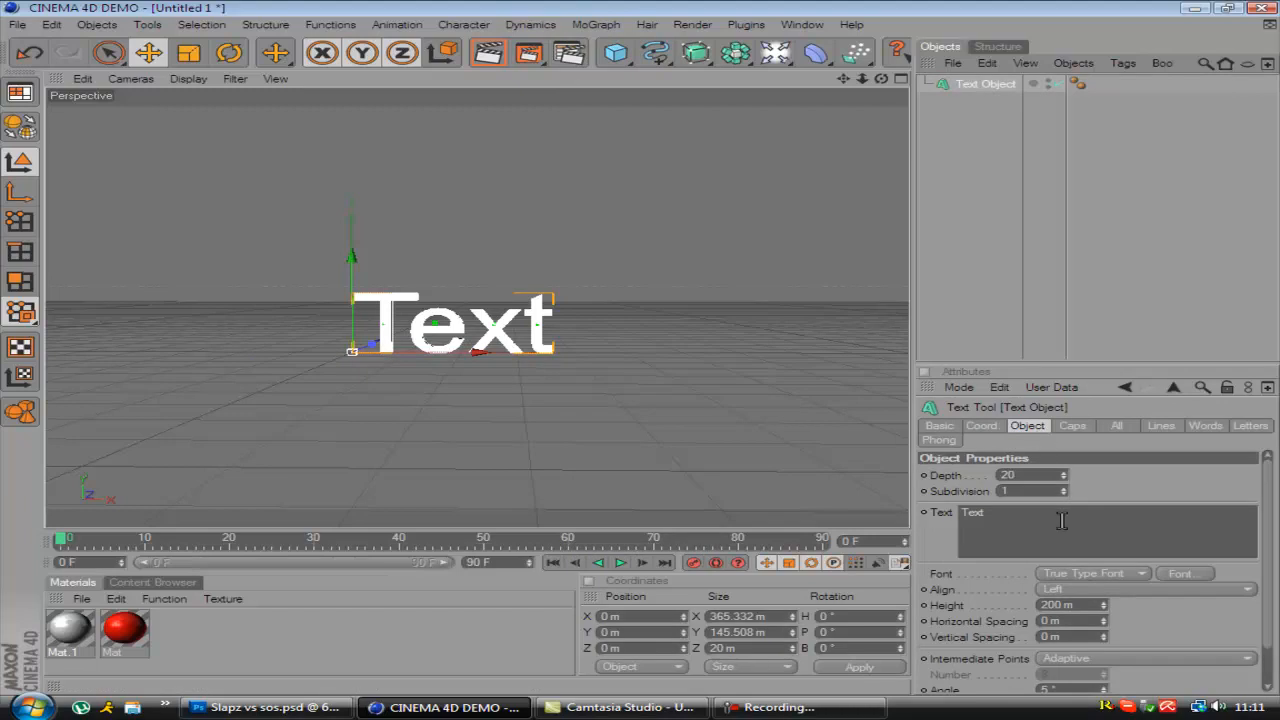
left_click_drag(1008, 513, 950, 502)
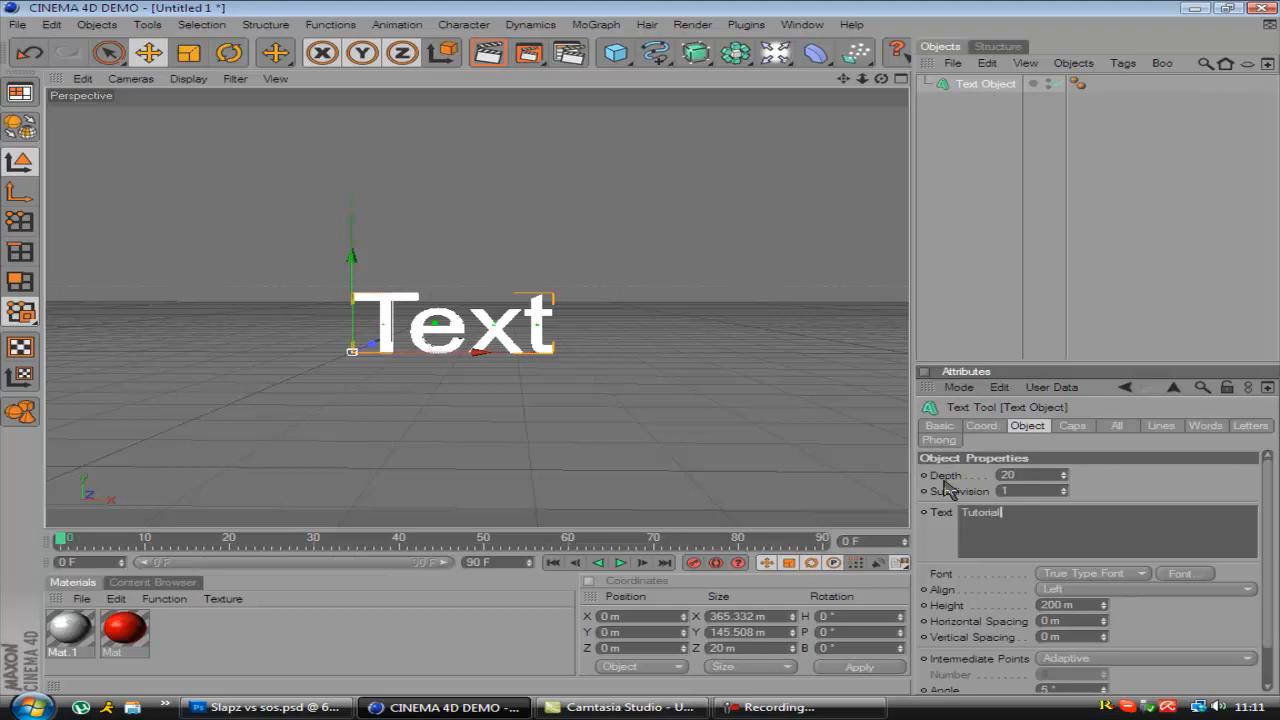
left_click(1126, 479)
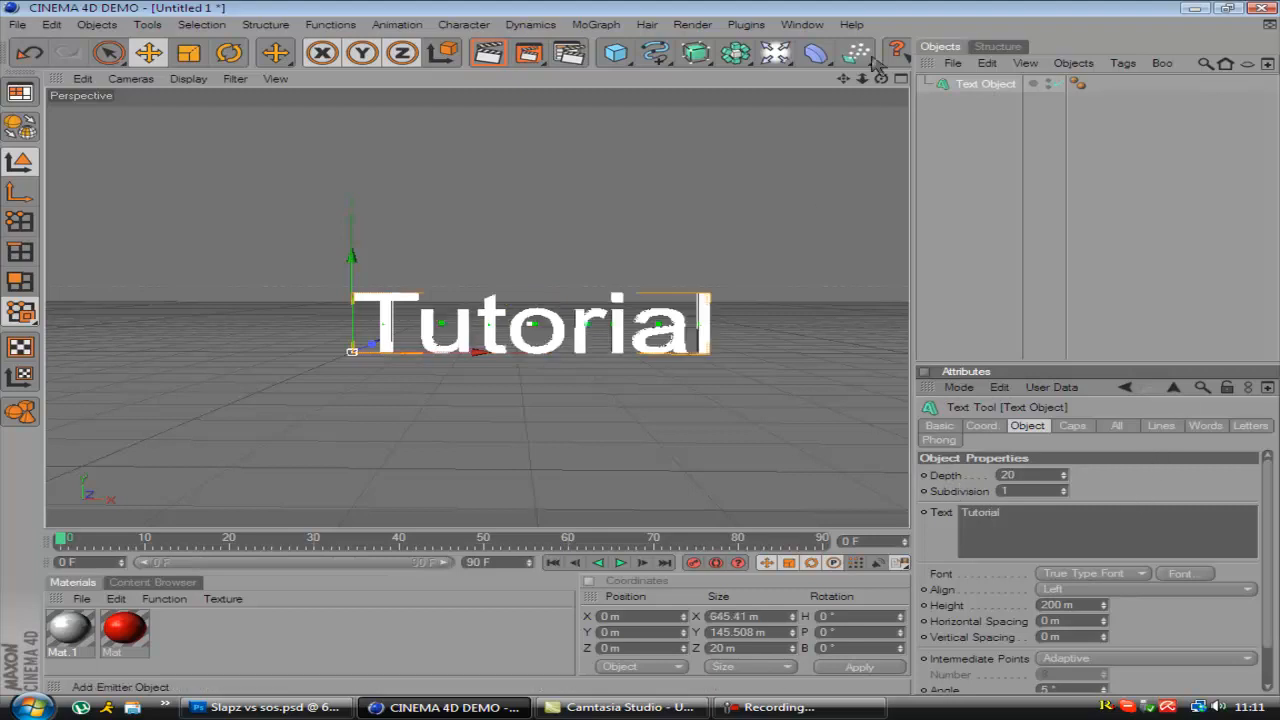
left_click_drag(885, 85, 665, 360)
left_click_drag(1030, 475, 993, 475)
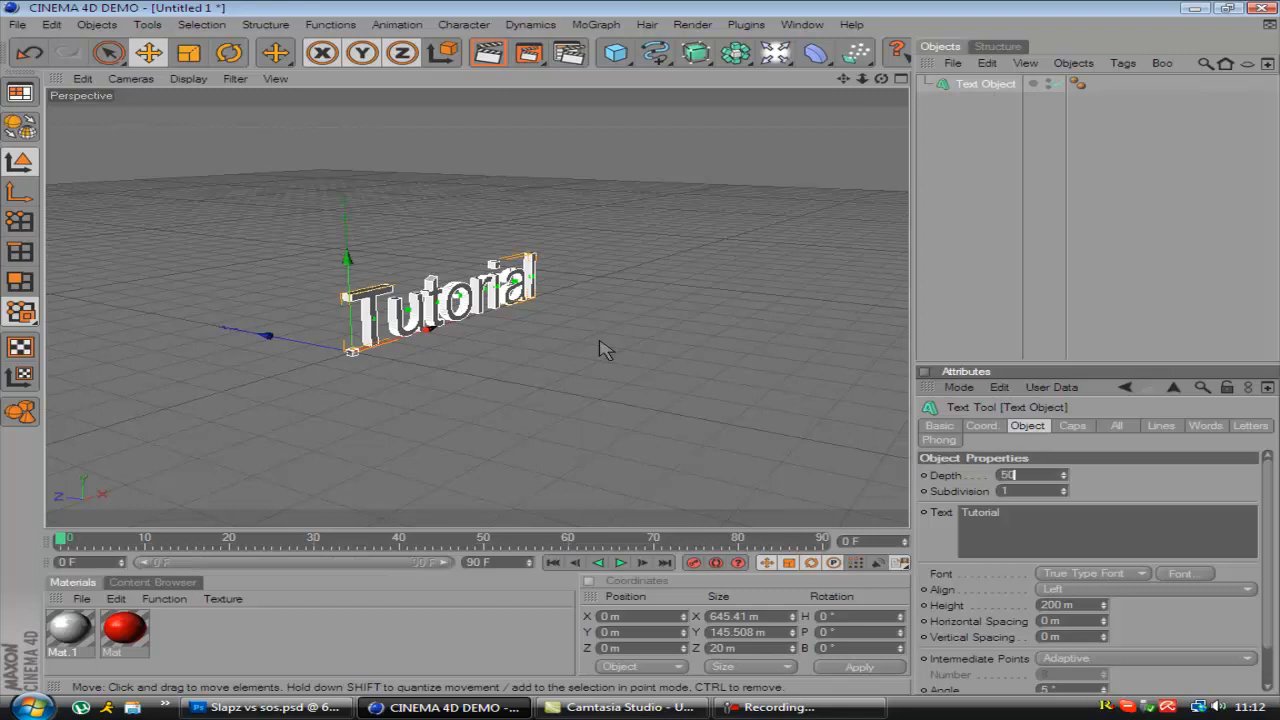
key("Return")
Set the text's font to BatmanForeverAlternate, Bold style, size 20
left_click(1180, 574)
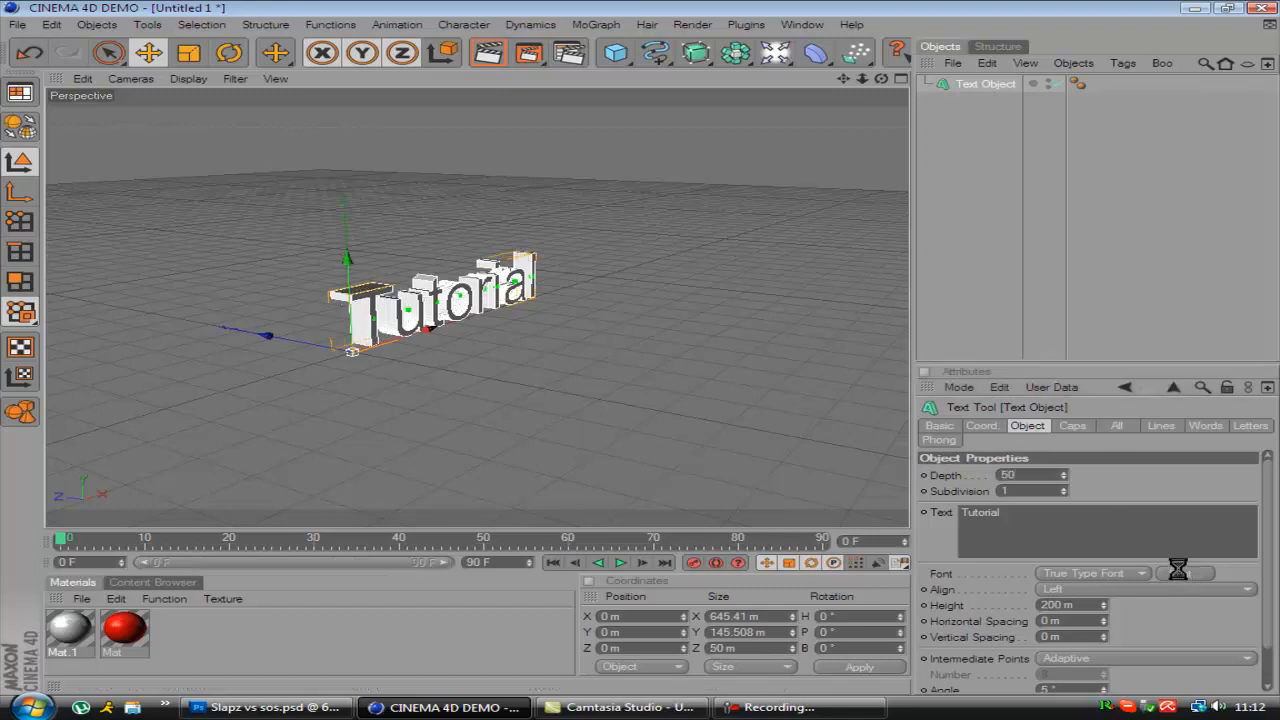
left_click_drag(96, 138, 4, 138)
type("Batna")
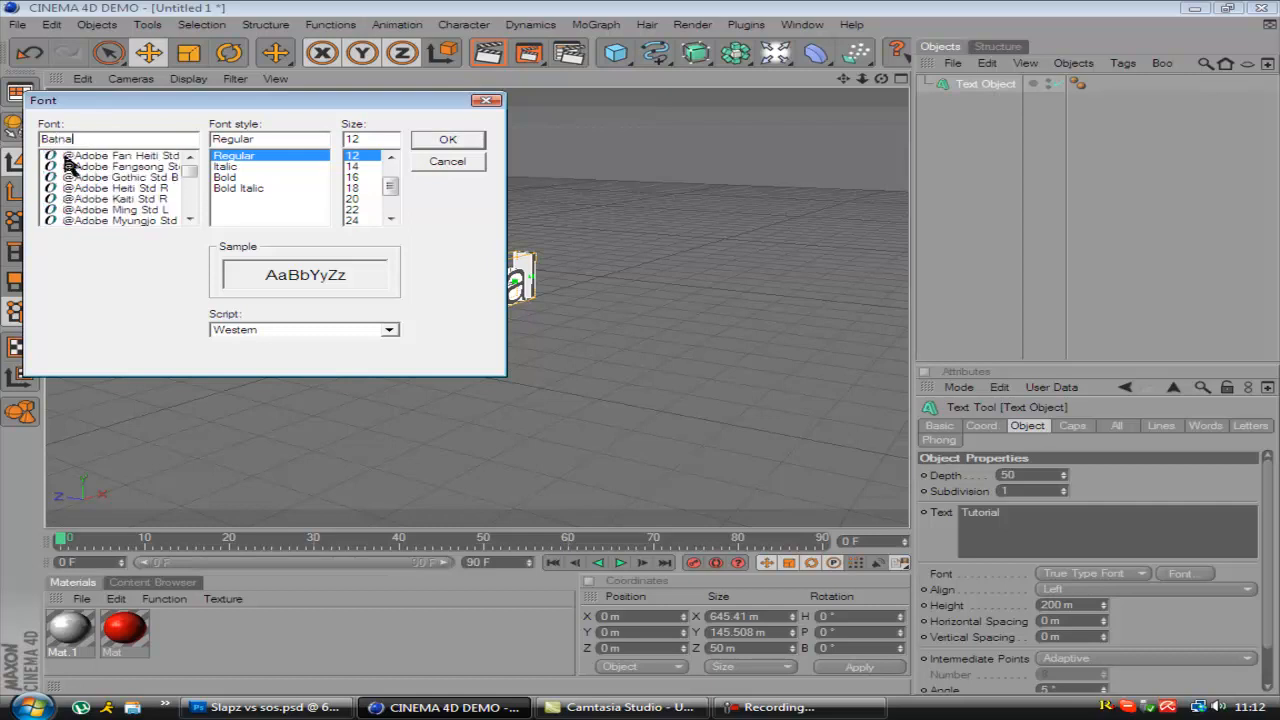
key("BackSpace")
type("ma")
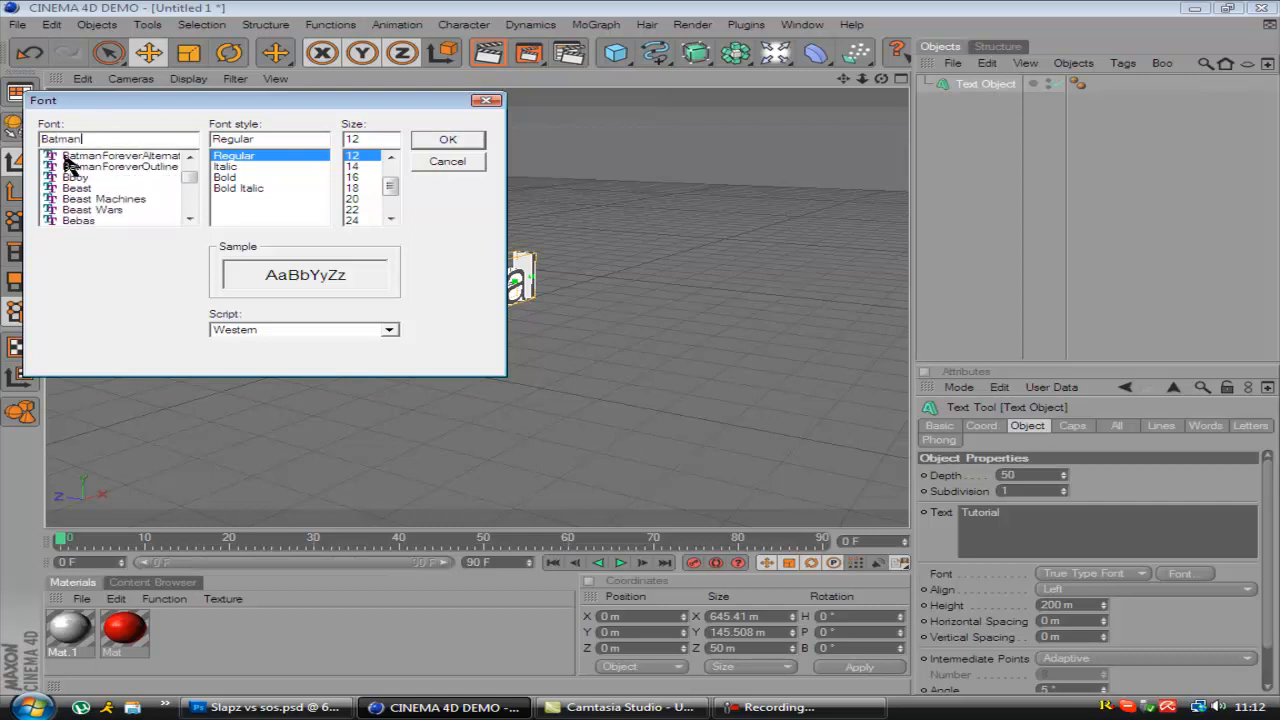
left_click(160, 156)
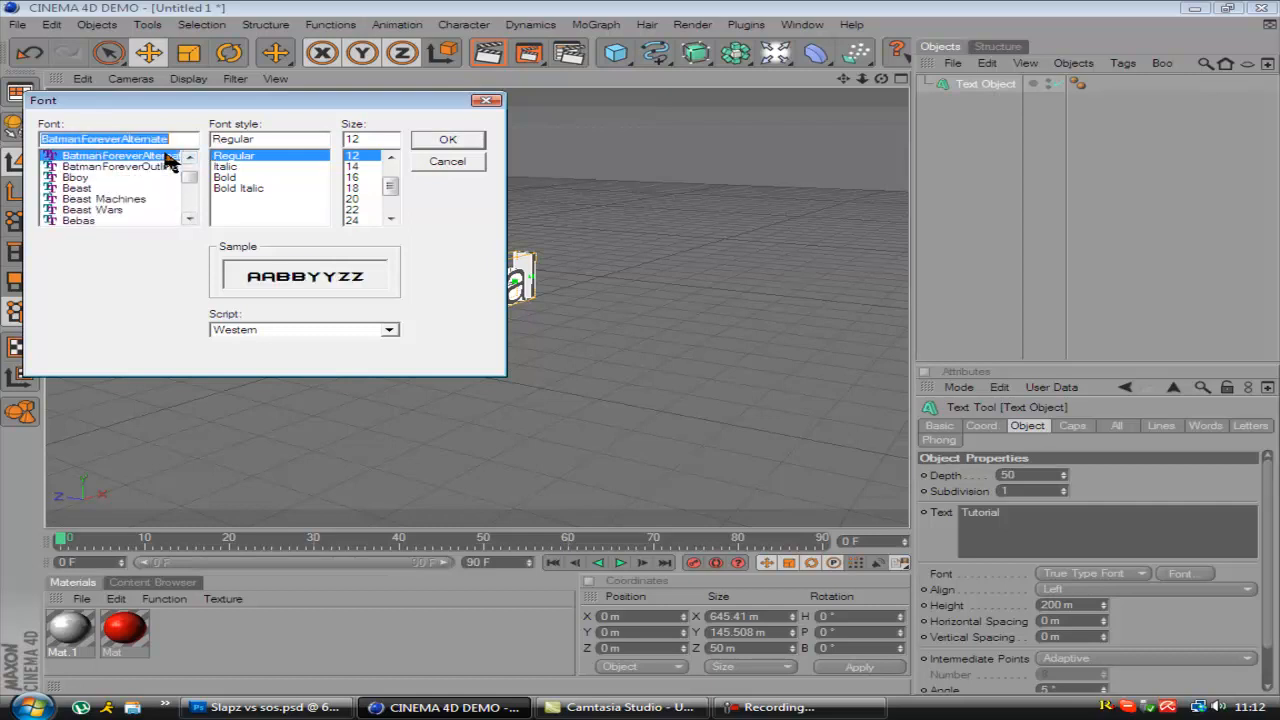
left_click(245, 177)
left_click(352, 199)
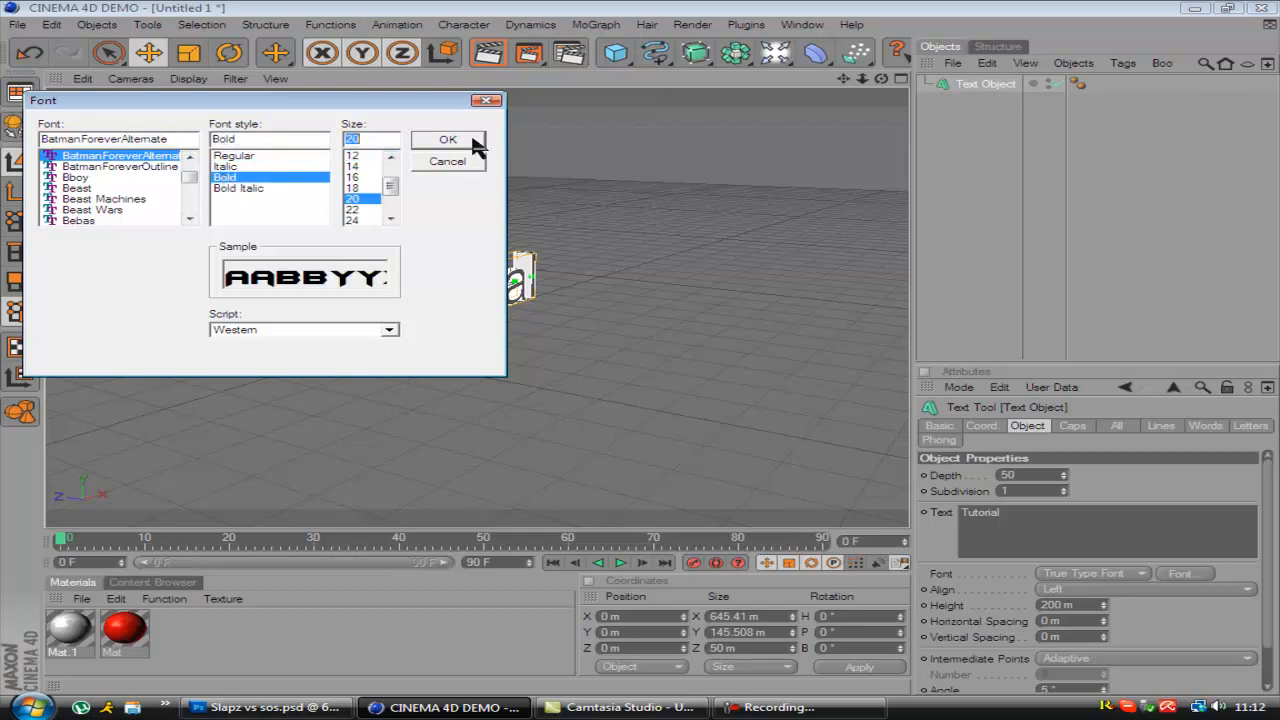
left_click(449, 140)
Set both the start and end caps of the text object to Fillet Cap
left_click_drag(882, 79, 641, 346)
left_click_drag(843, 79, 664, 90)
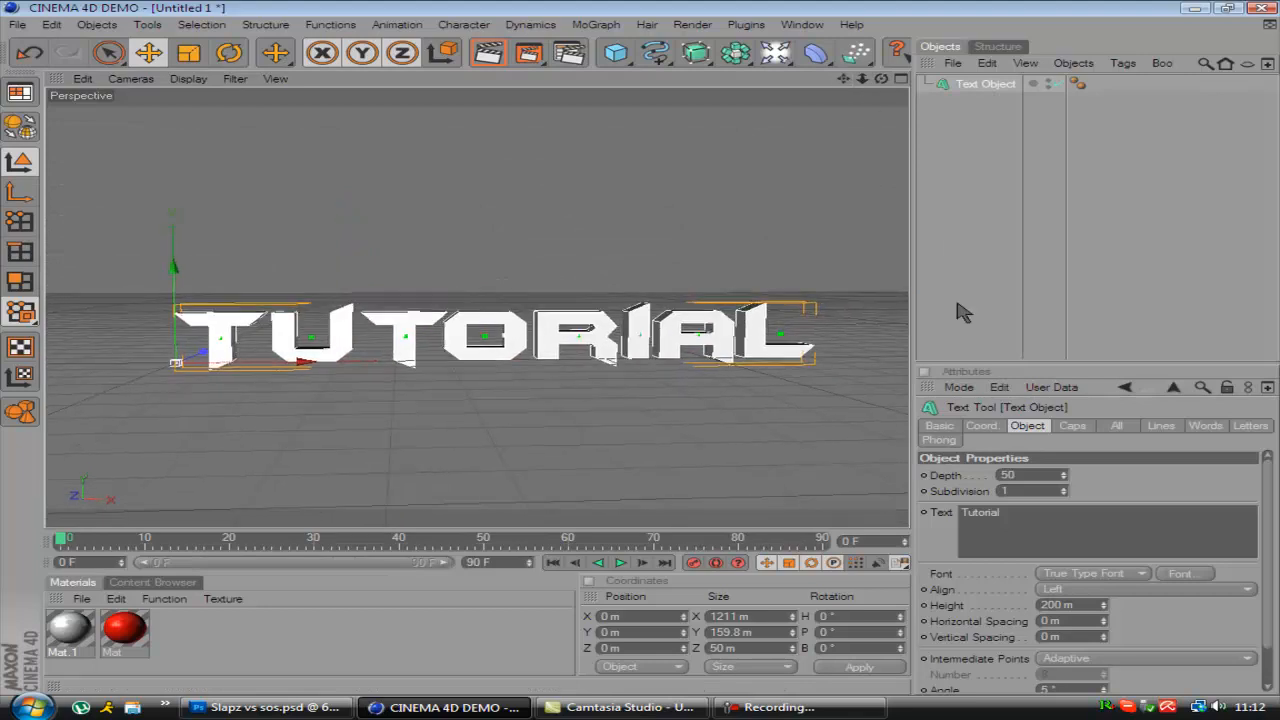
left_click(1073, 425)
left_click(1071, 477)
left_click(1071, 535)
left_click(1073, 523)
left_click(1135, 582)
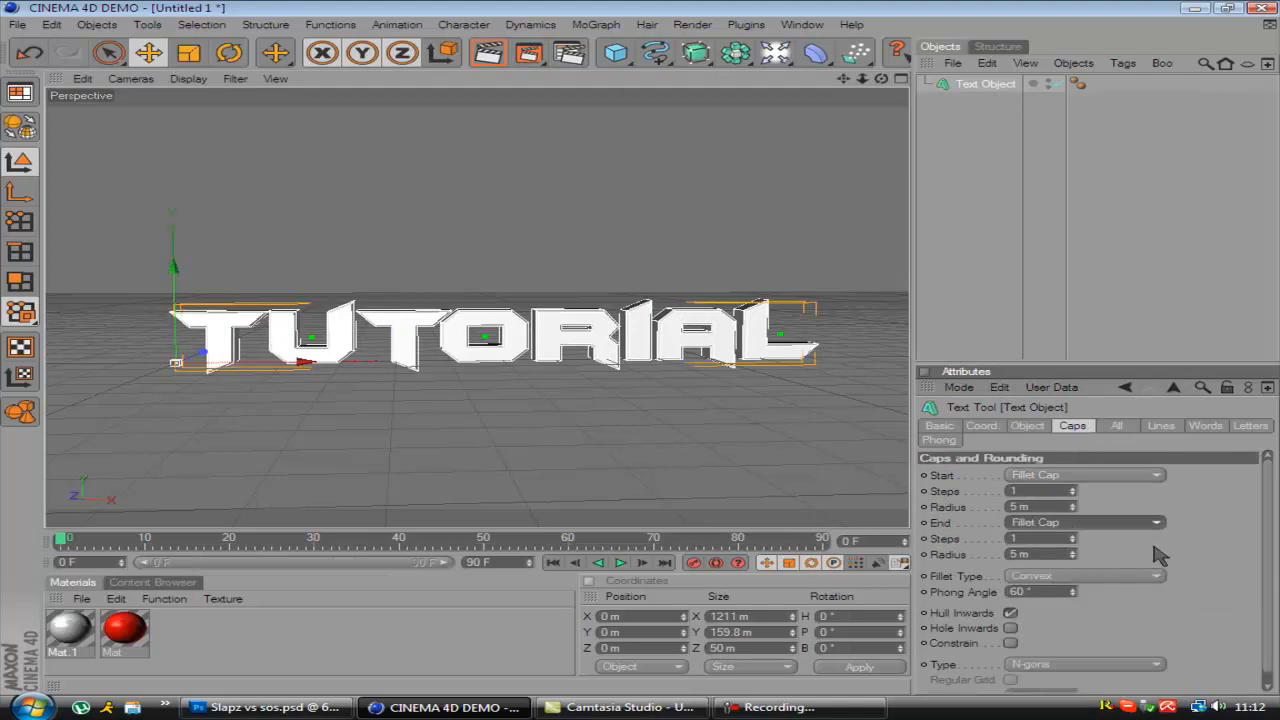
left_click(950, 259)
Apply the red material Mat to the text and duplicate the text object
left_click_drag(881, 78, 643, 351)
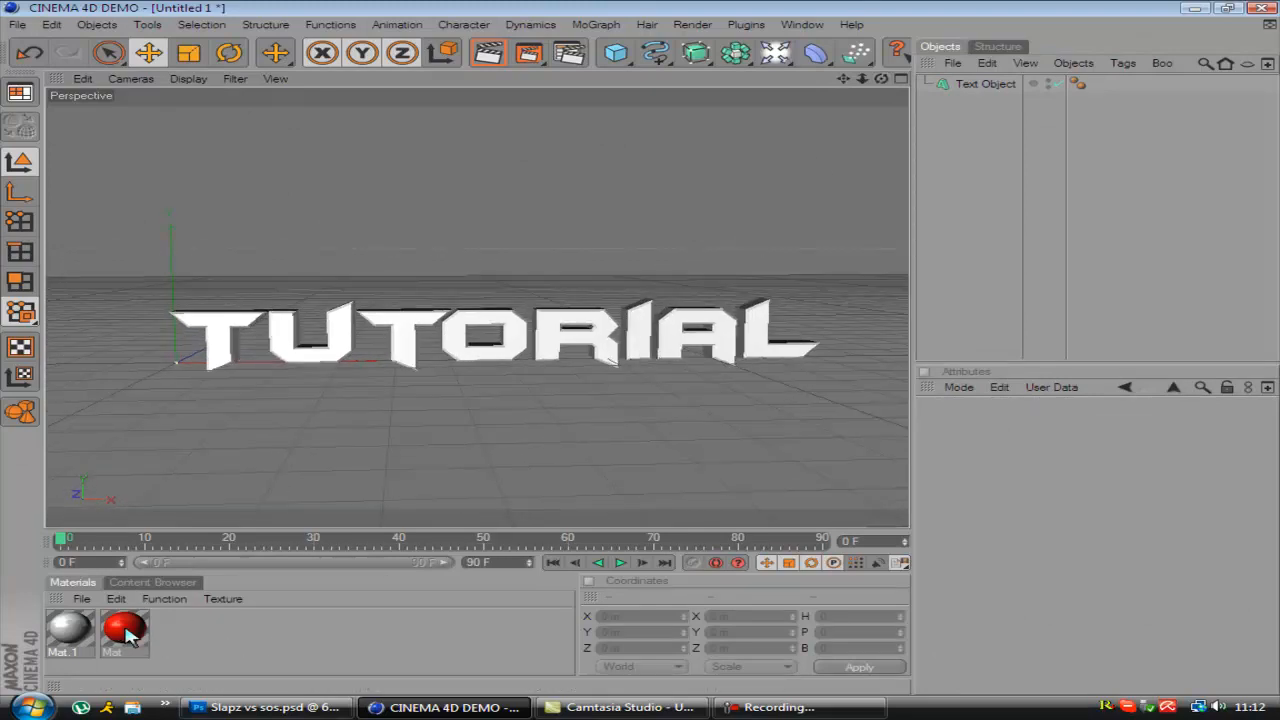
left_click_drag(135, 630, 340, 342)
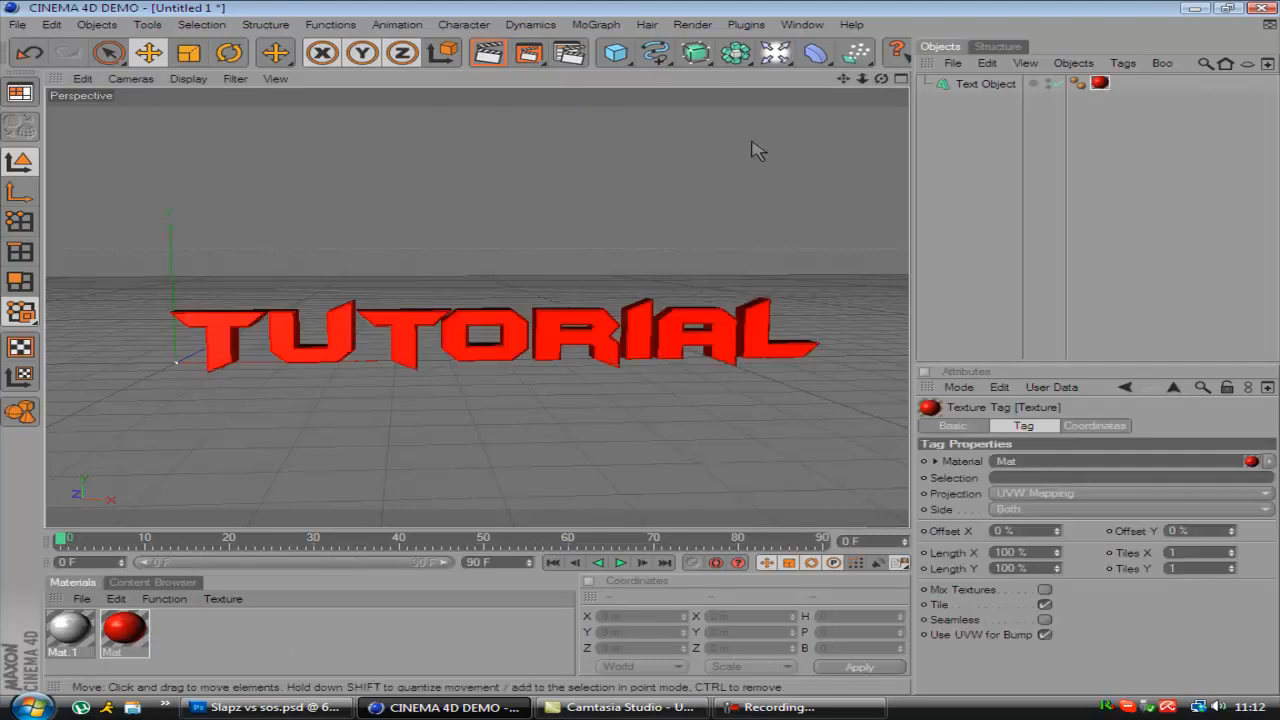
left_click(970, 86)
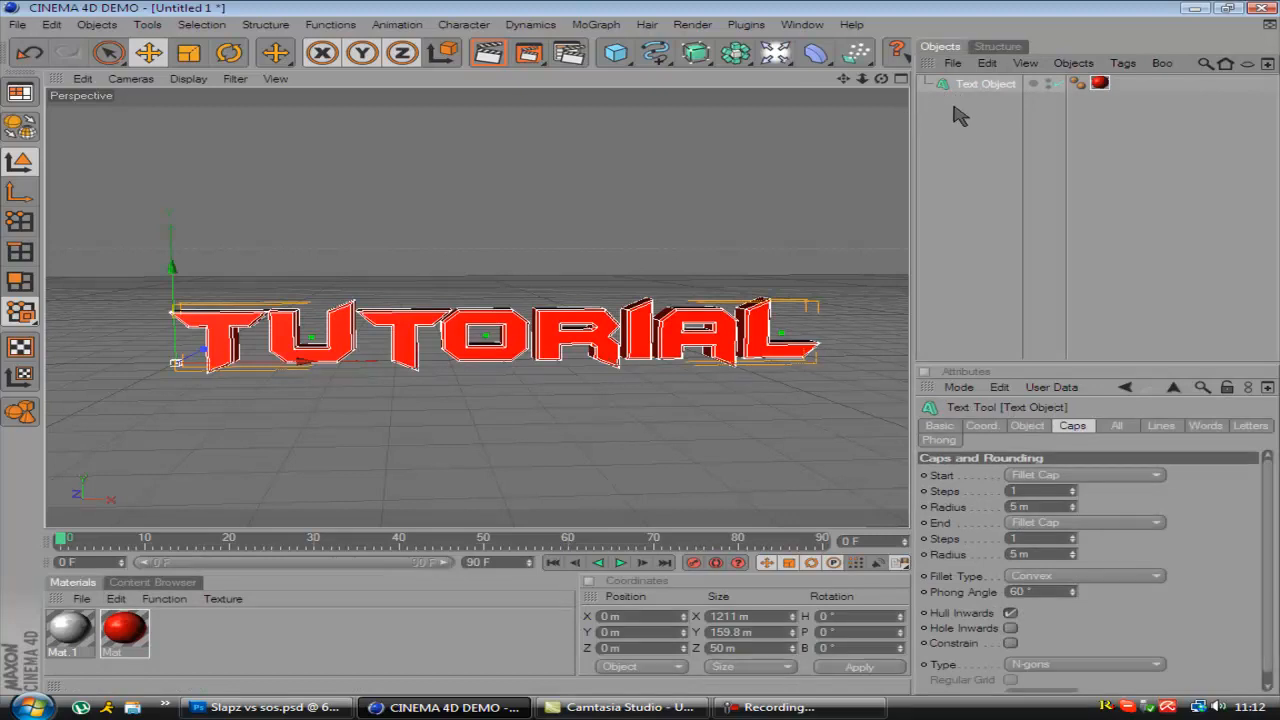
key("ctrl+c")
key("ctrl+v")
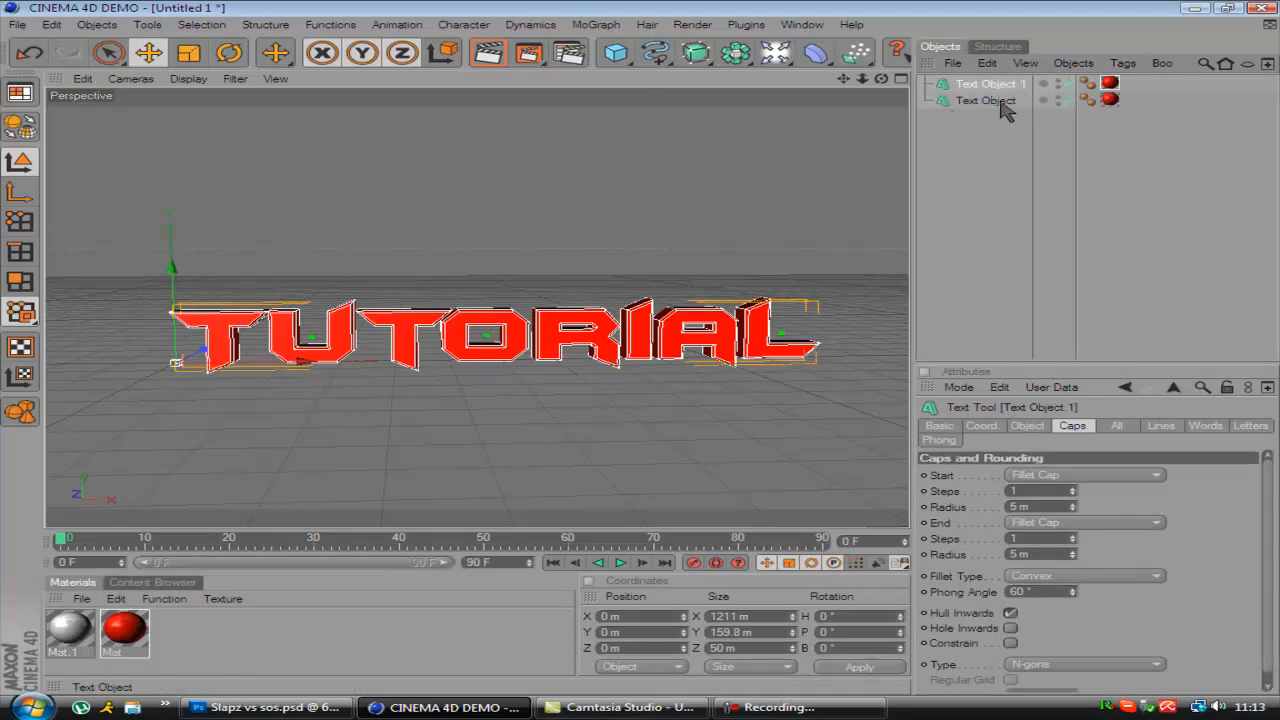
Apply the white material Mat.1 to the duplicate text and remove its red material tag
left_click_drag(912, 197, 998, 85)
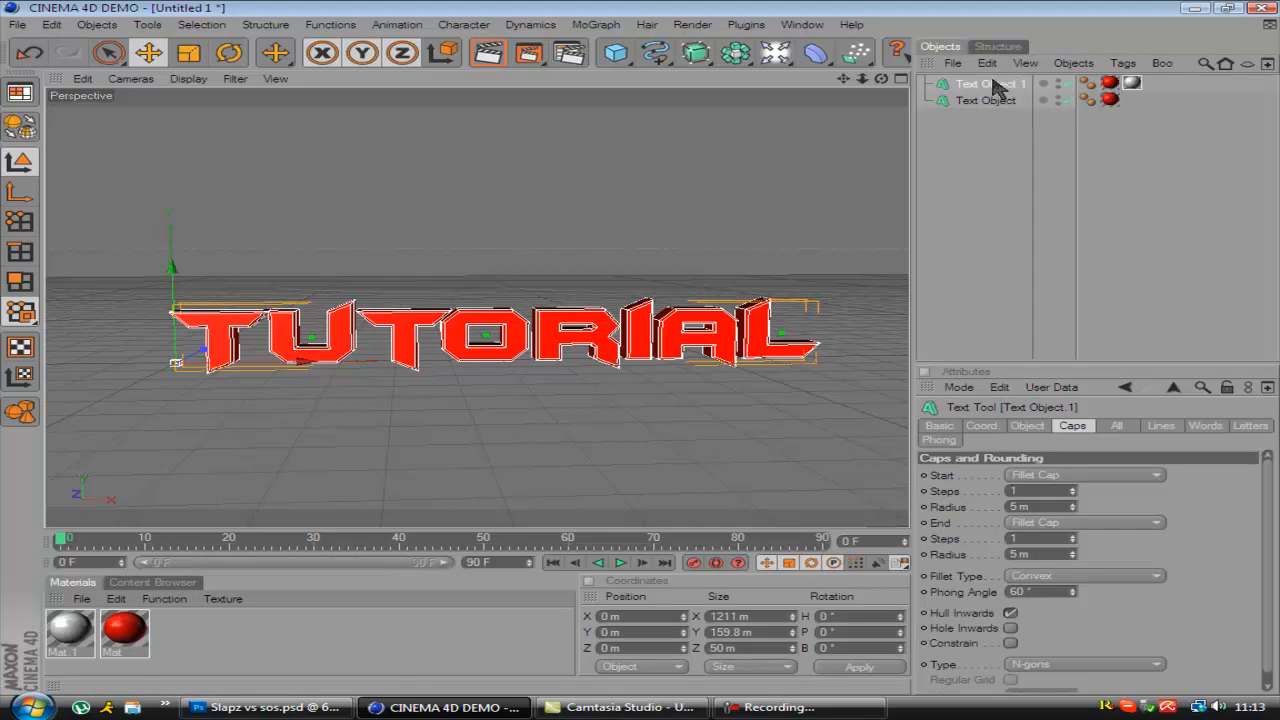
left_click(1106, 86)
key("Delete")
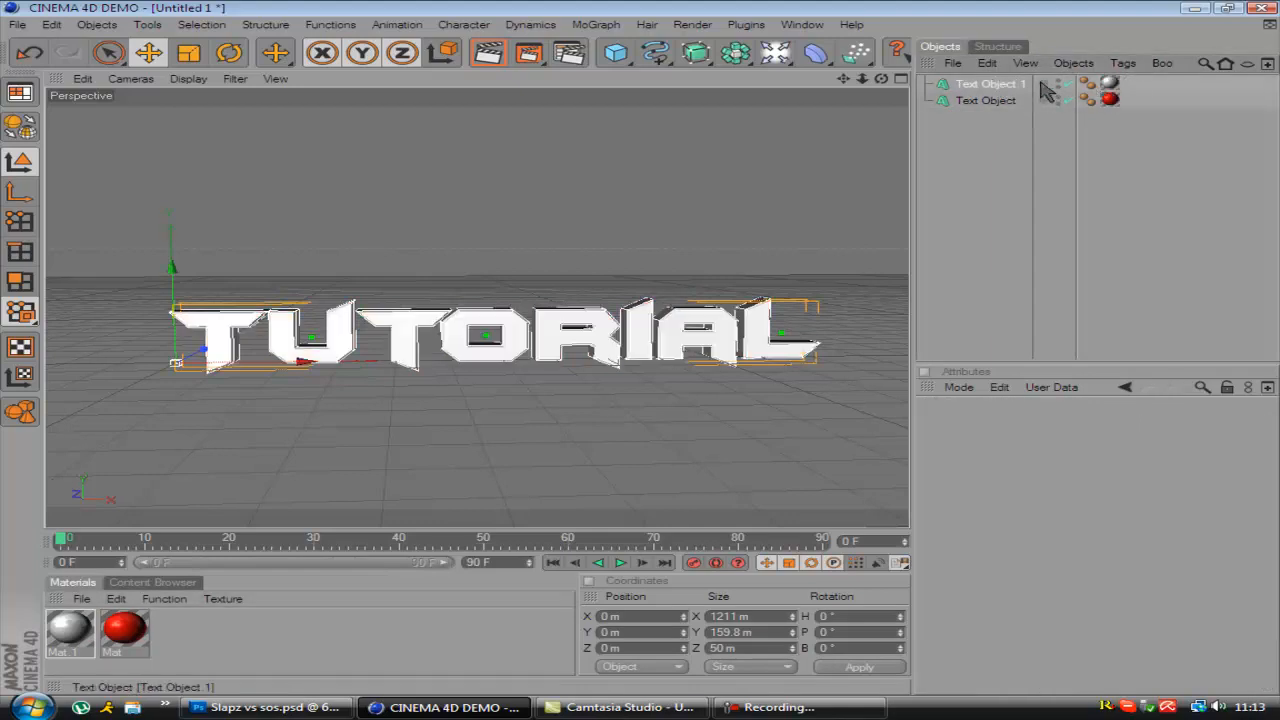
Give the duplicate text's start and end fillet caps 5 steps and a 10 m radius, and set its depth to 25
left_click(985, 86)
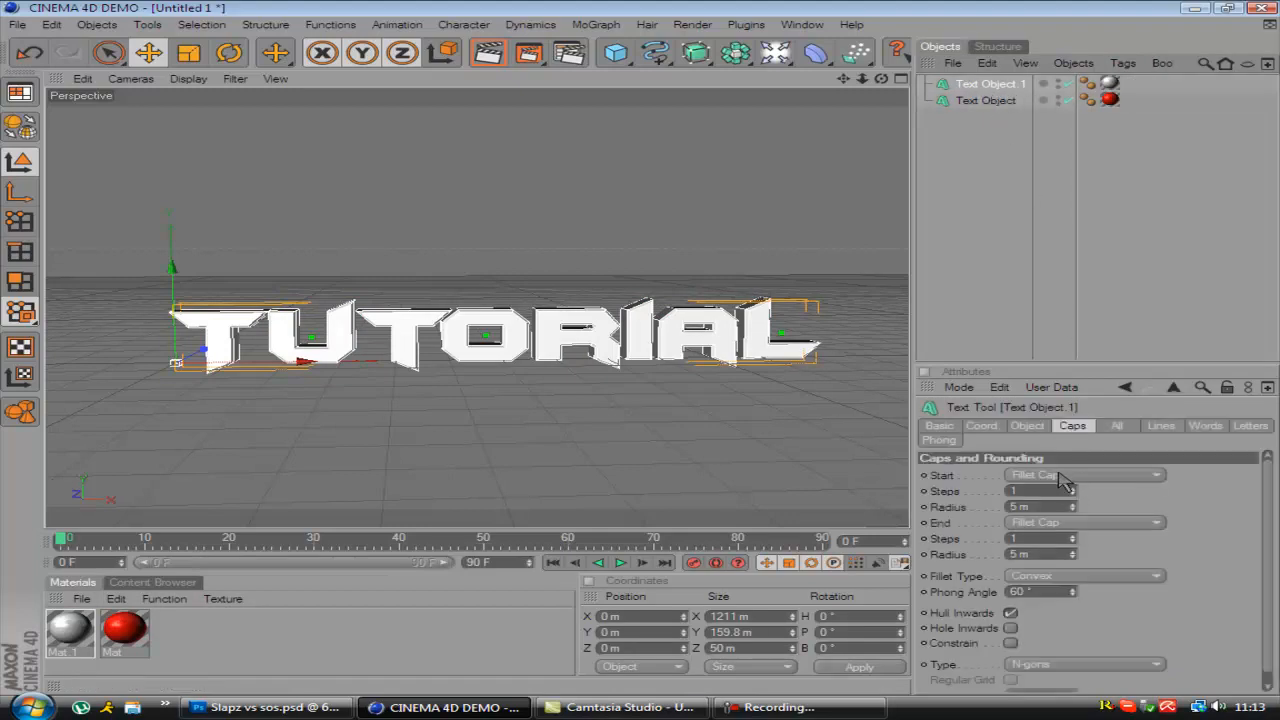
left_click(1041, 506)
left_click_drag(1036, 493, 877, 478)
type("5105")
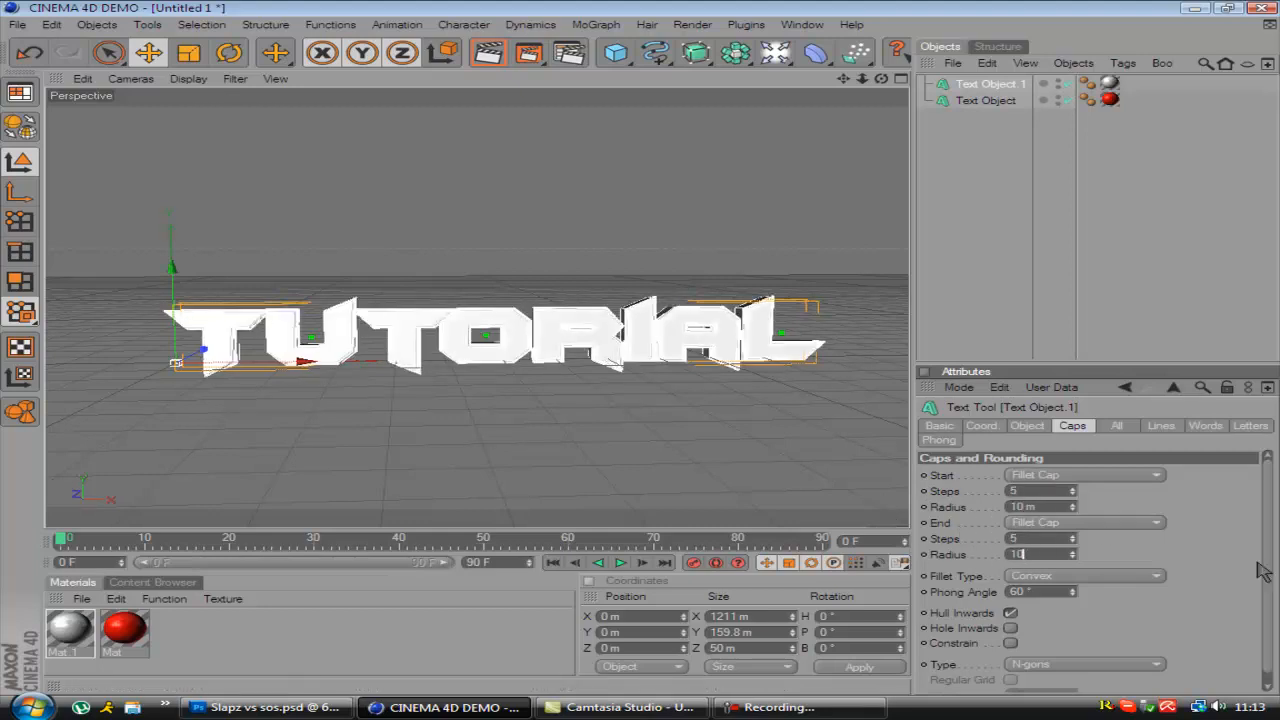
left_click(1027, 426)
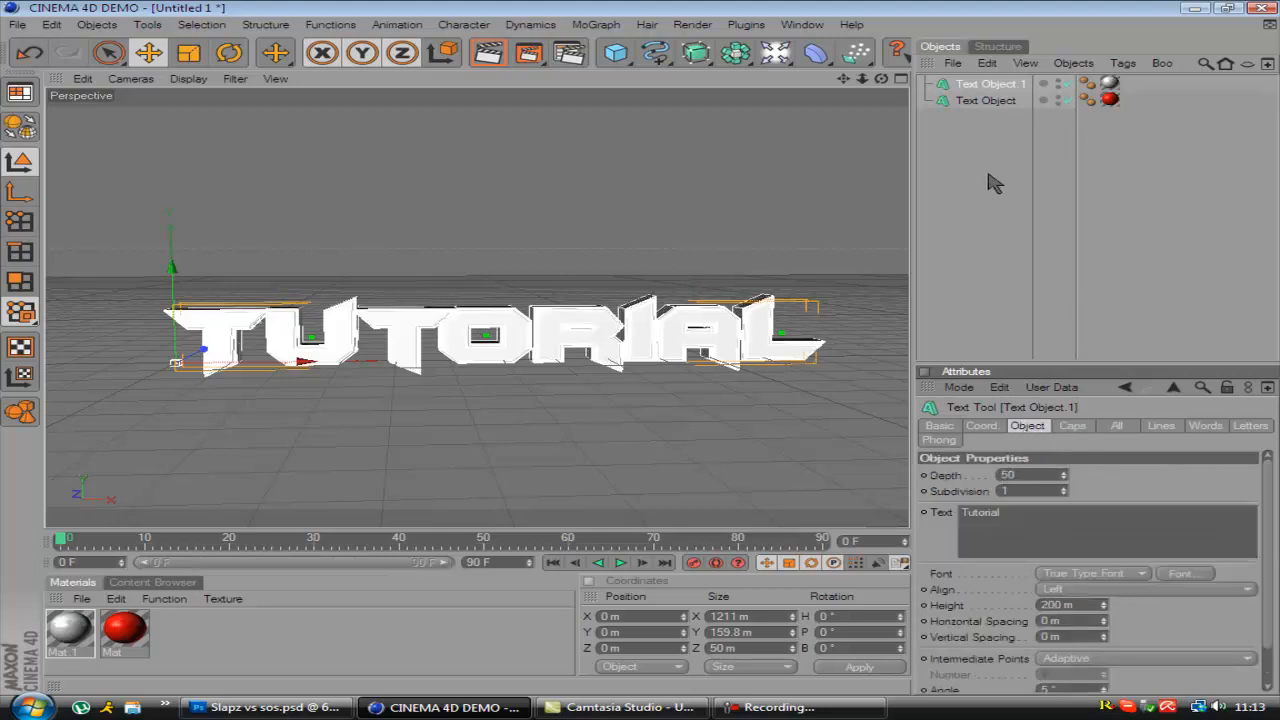
double_click(1032, 476)
key("Return")
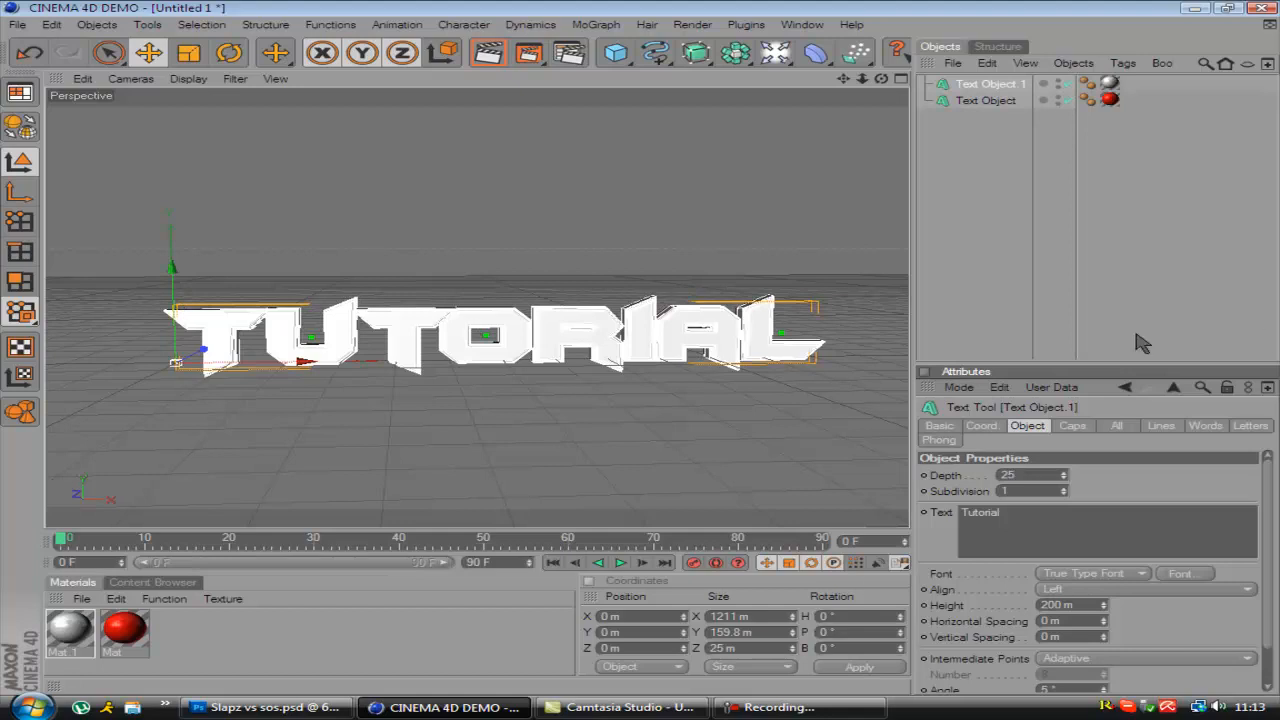
Move the white duplicate text about 14 m along the Z axis so it sits behind the red text's front face
left_click(1004, 280)
left_click_drag(882, 78, 640, 350)
left_click_drag(844, 79, 645, 352)
left_click(492, 300)
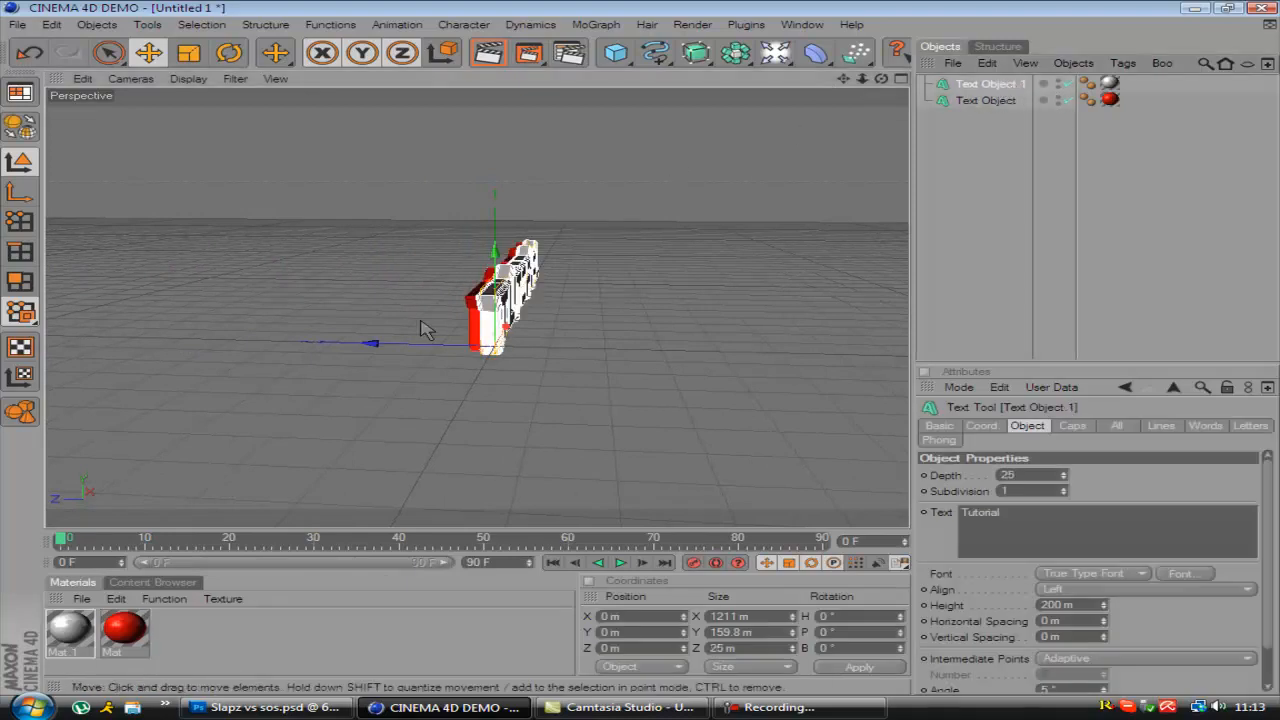
left_click_drag(429, 346, 641, 356)
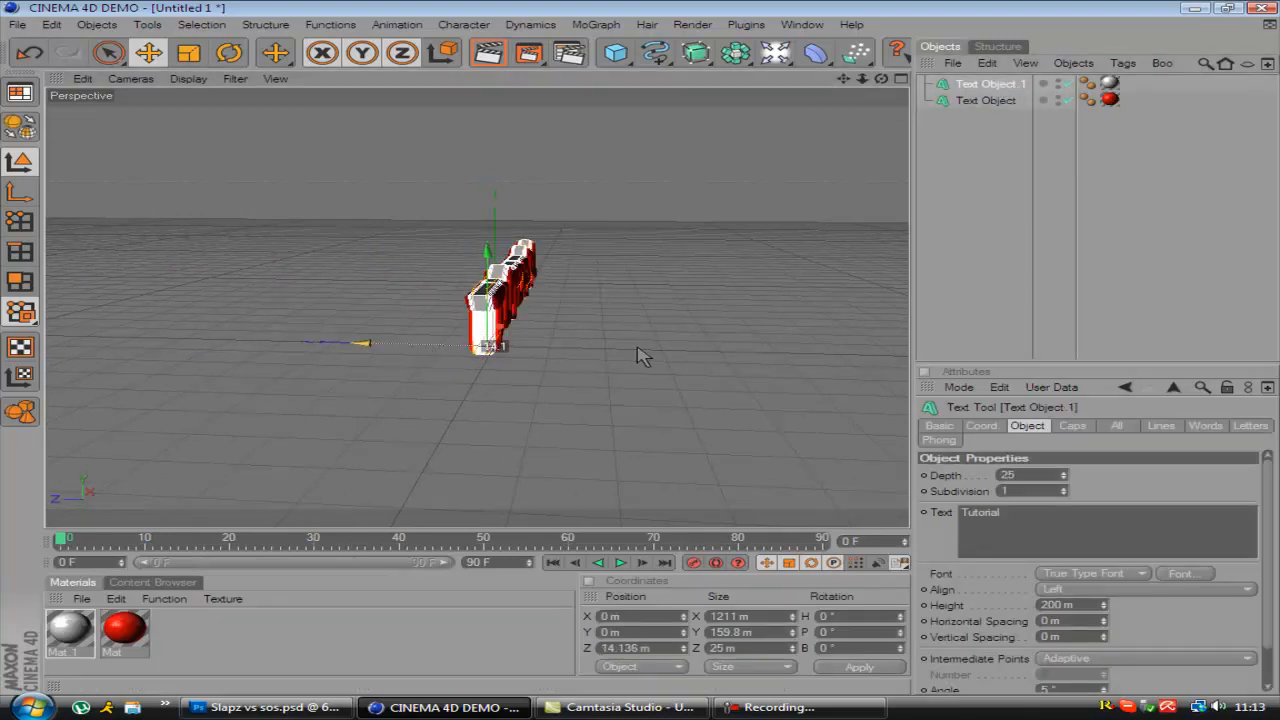
left_click(988, 182)
Select both text objects and raise them together along the Y axis above the ground grid
left_click_drag(882, 79, 643, 352)
left_click_drag(843, 79, 674, 346)
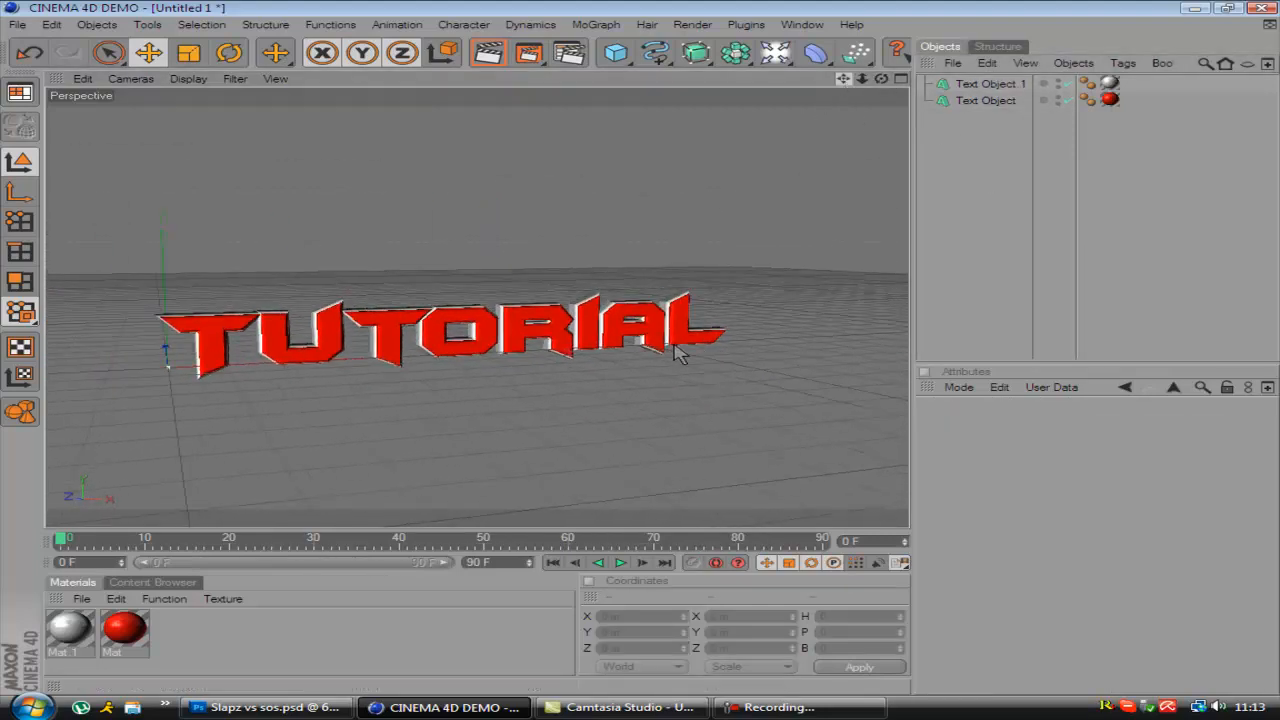
left_click(996, 86)
left_click(989, 102, "shift")
left_click_drag(163, 284, 643, 349)
left_click(995, 232)
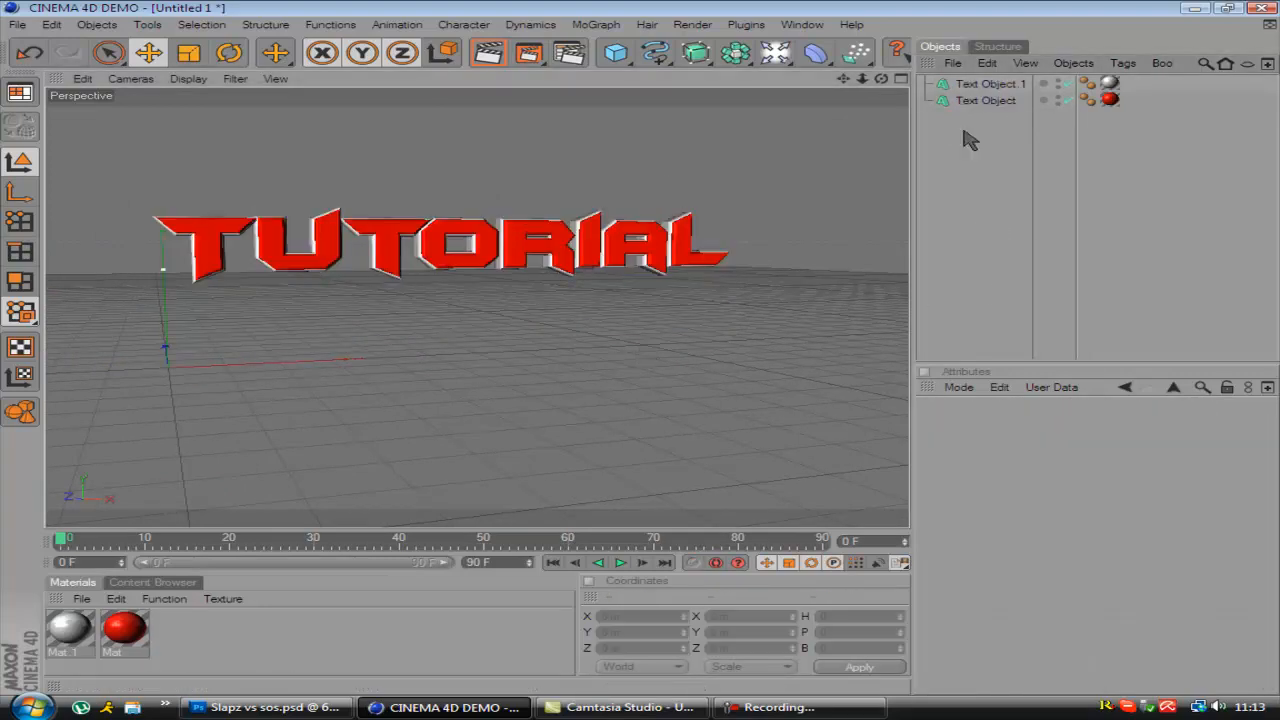
Face the text more frontally and set the render to save as Tutorial on the Desktop in PNG format
left_click_drag(881, 79, 643, 355)
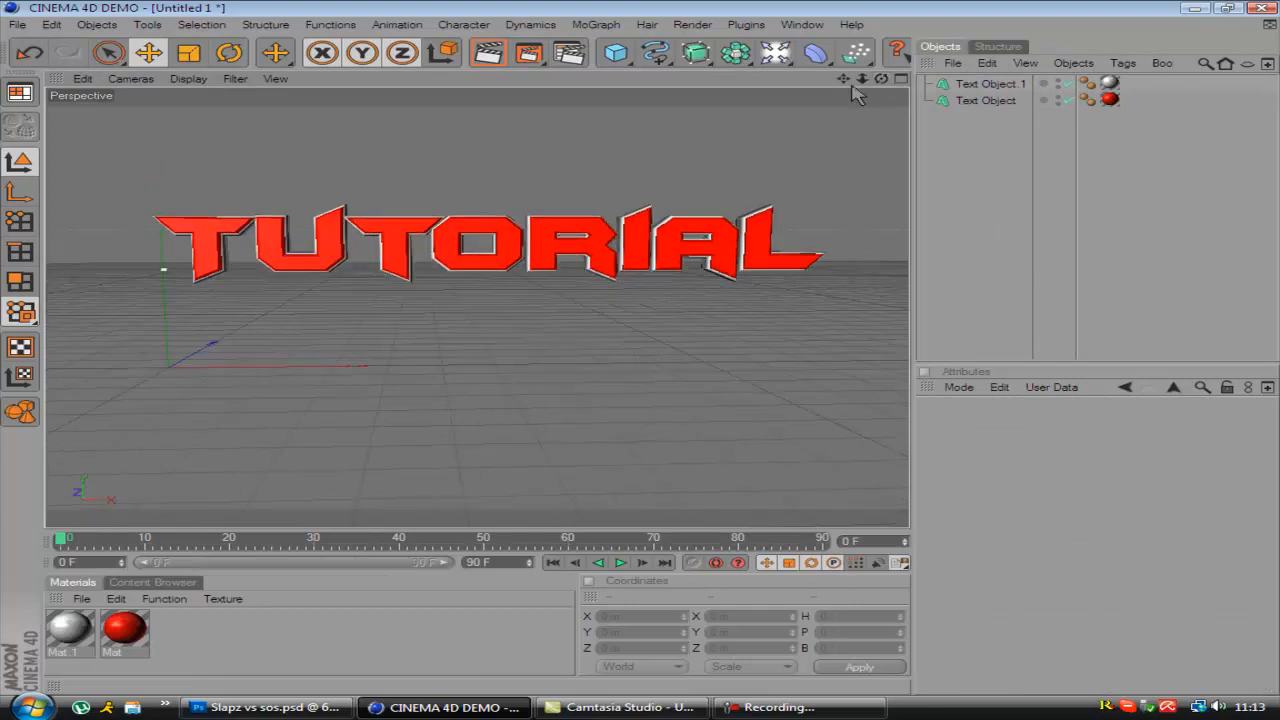
left_click(570, 55)
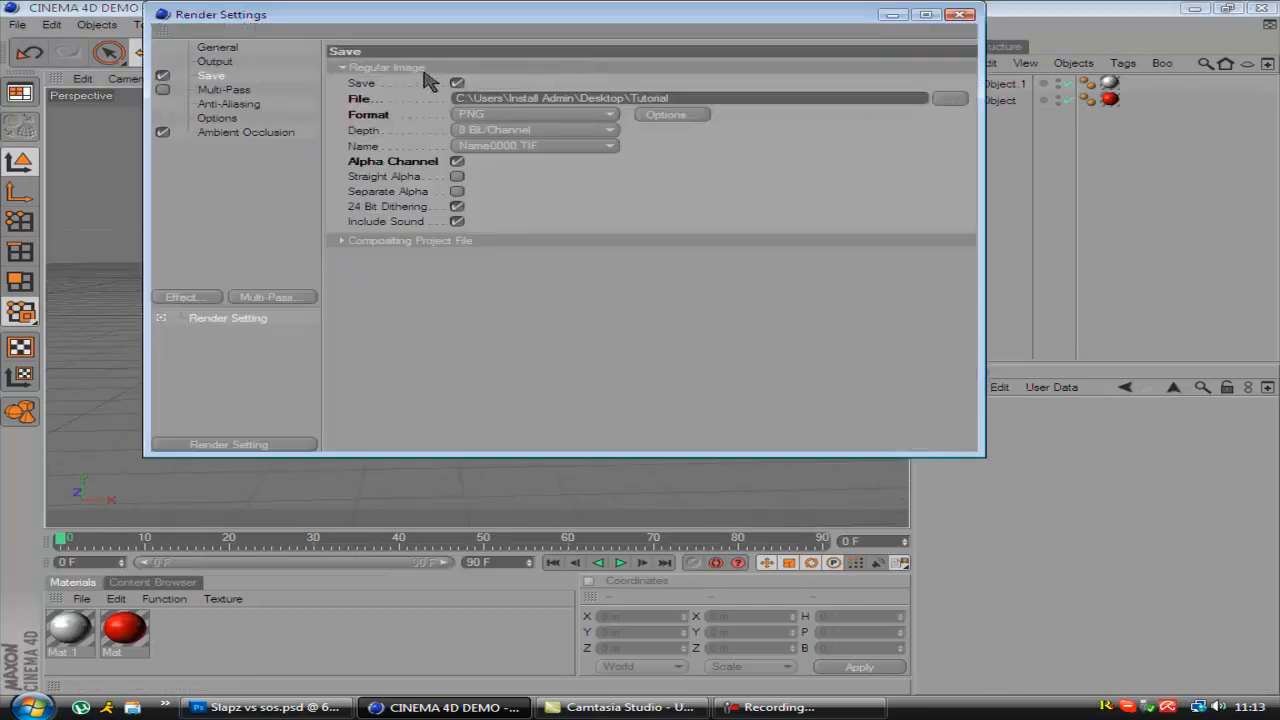
left_click(214, 48)
left_click(224, 63)
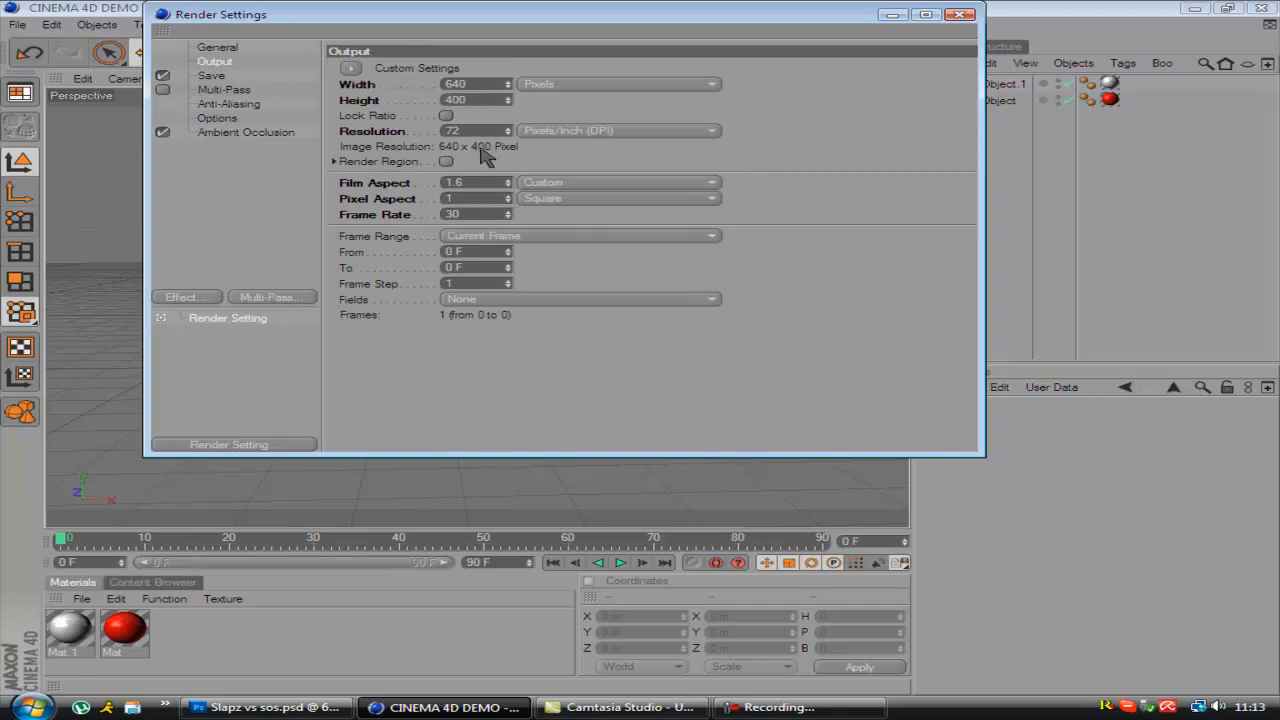
left_click(212, 76)
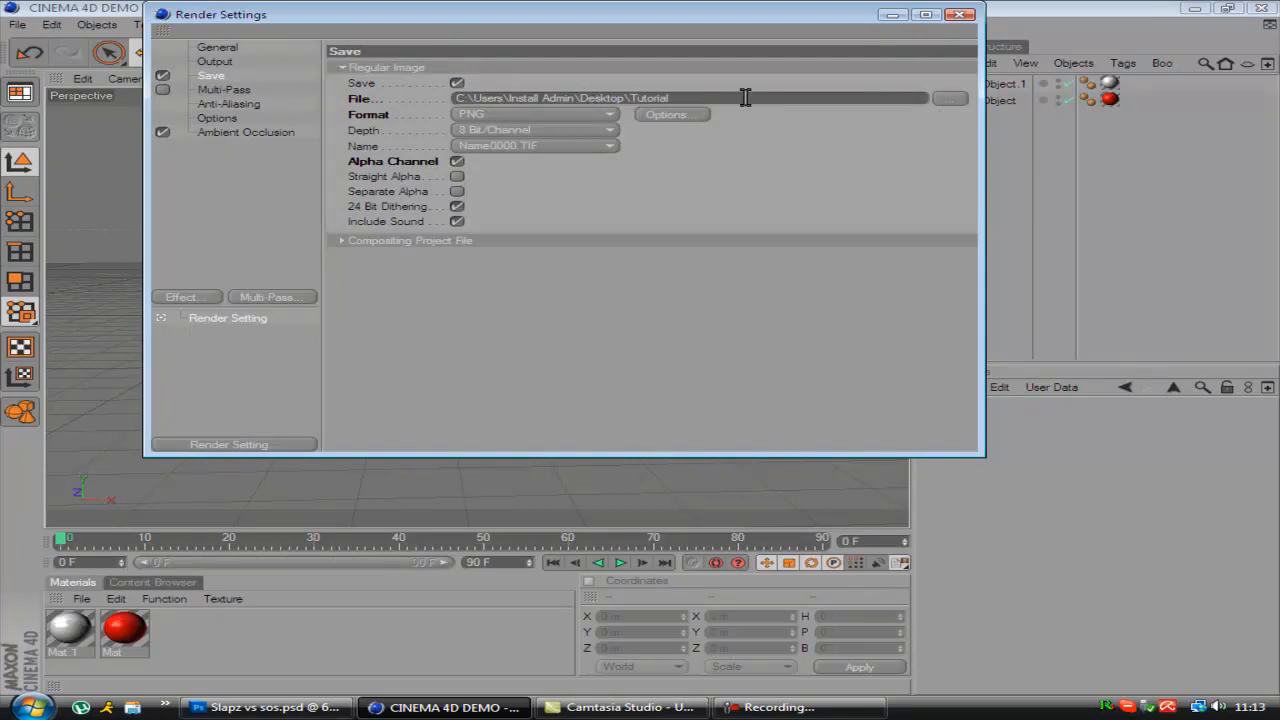
left_click(950, 98)
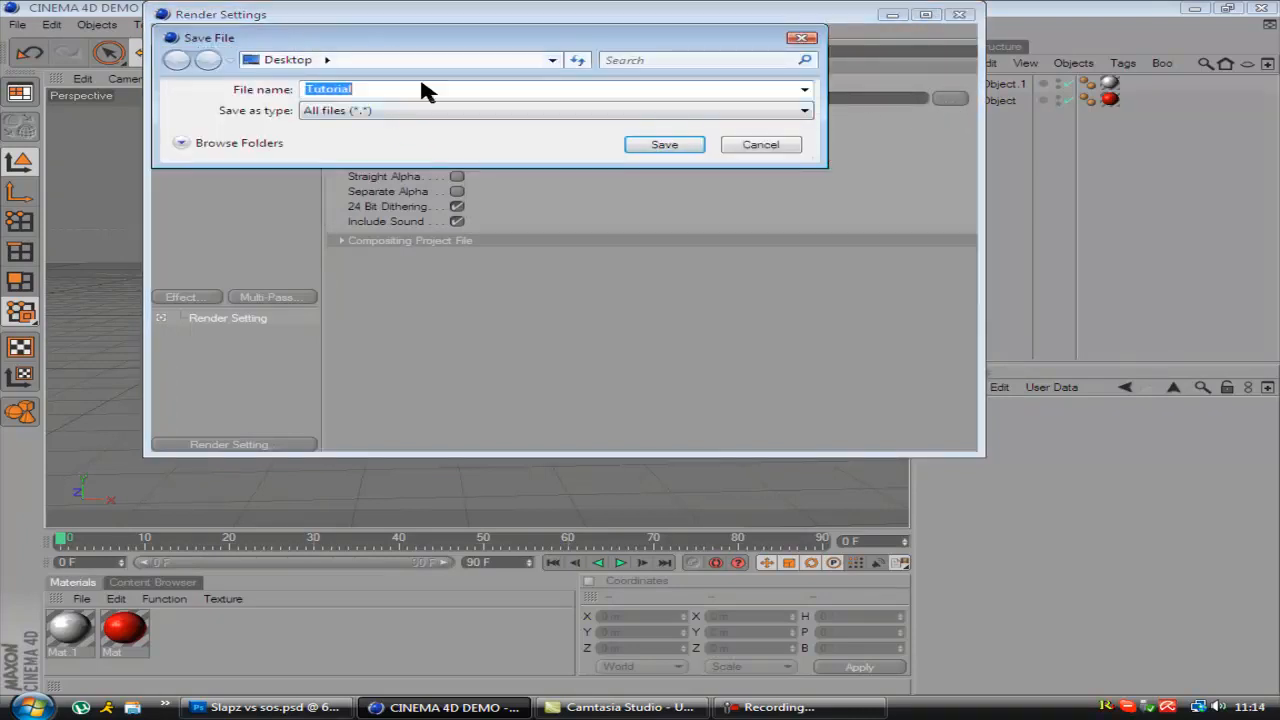
left_click(658, 144)
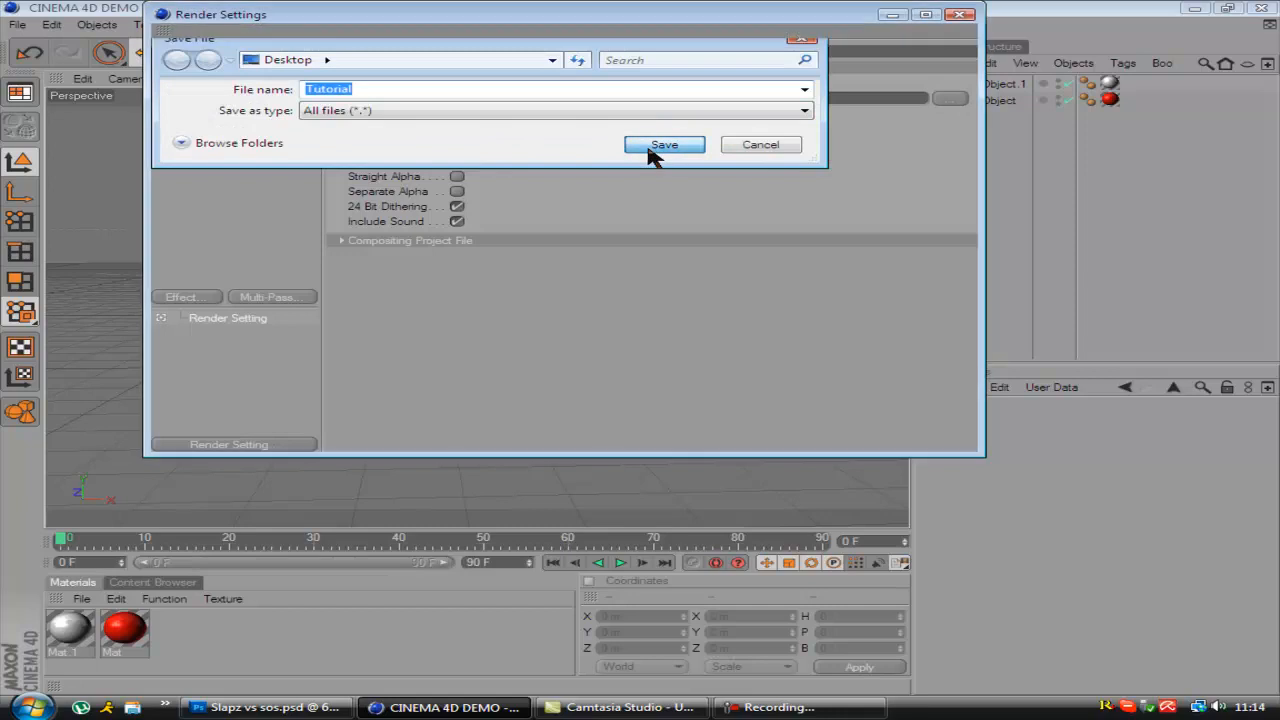
left_click(484, 116)
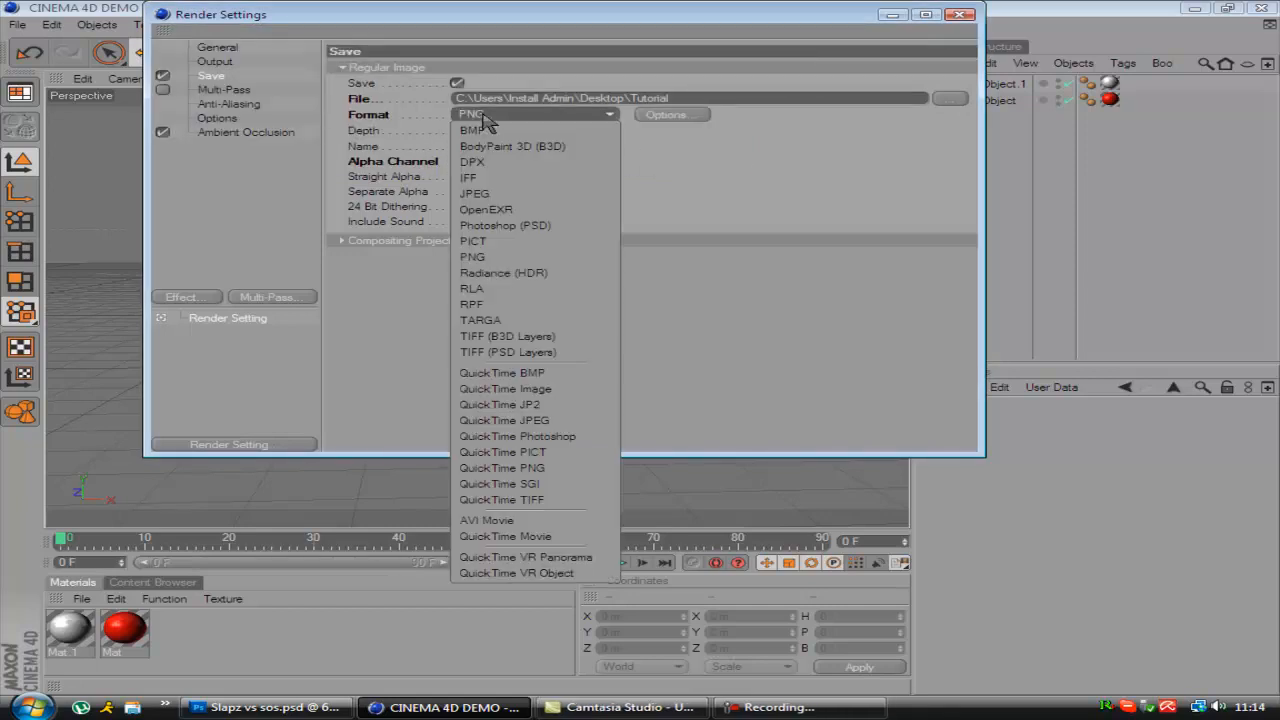
left_click(517, 257)
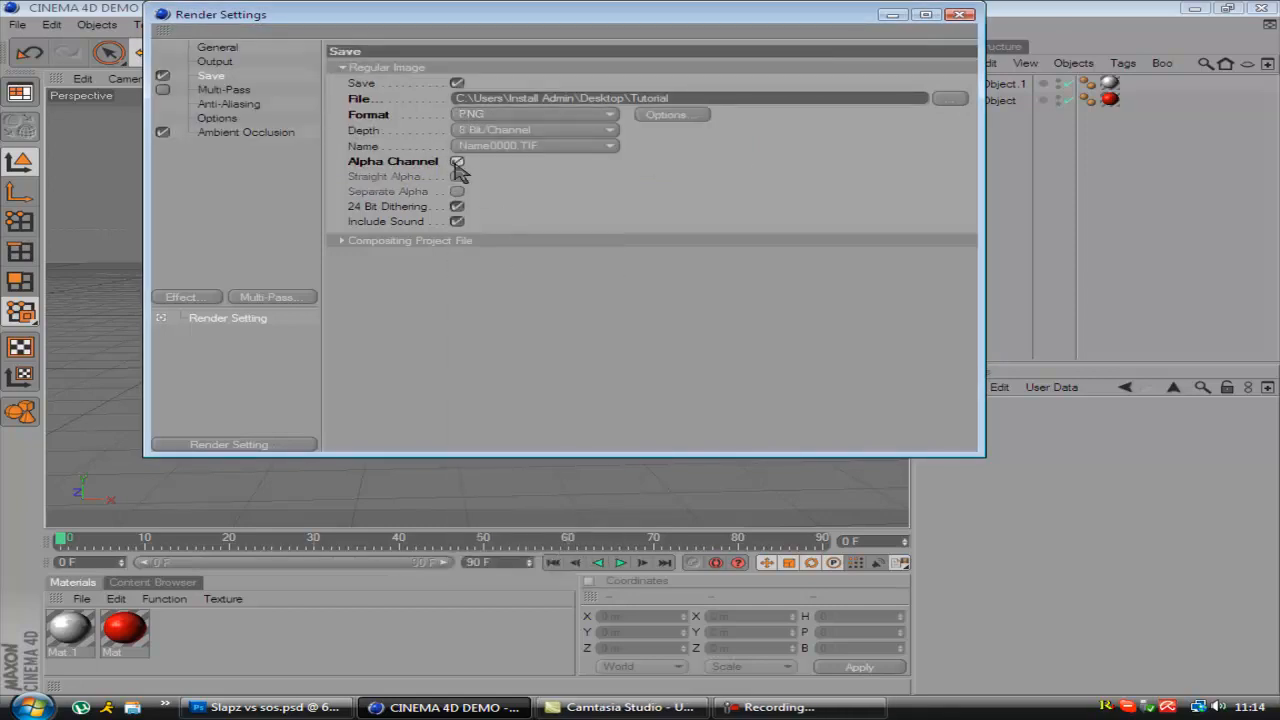
Set the render's anti-aliasing to Best with a max level of 2x2
left_click(237, 104)
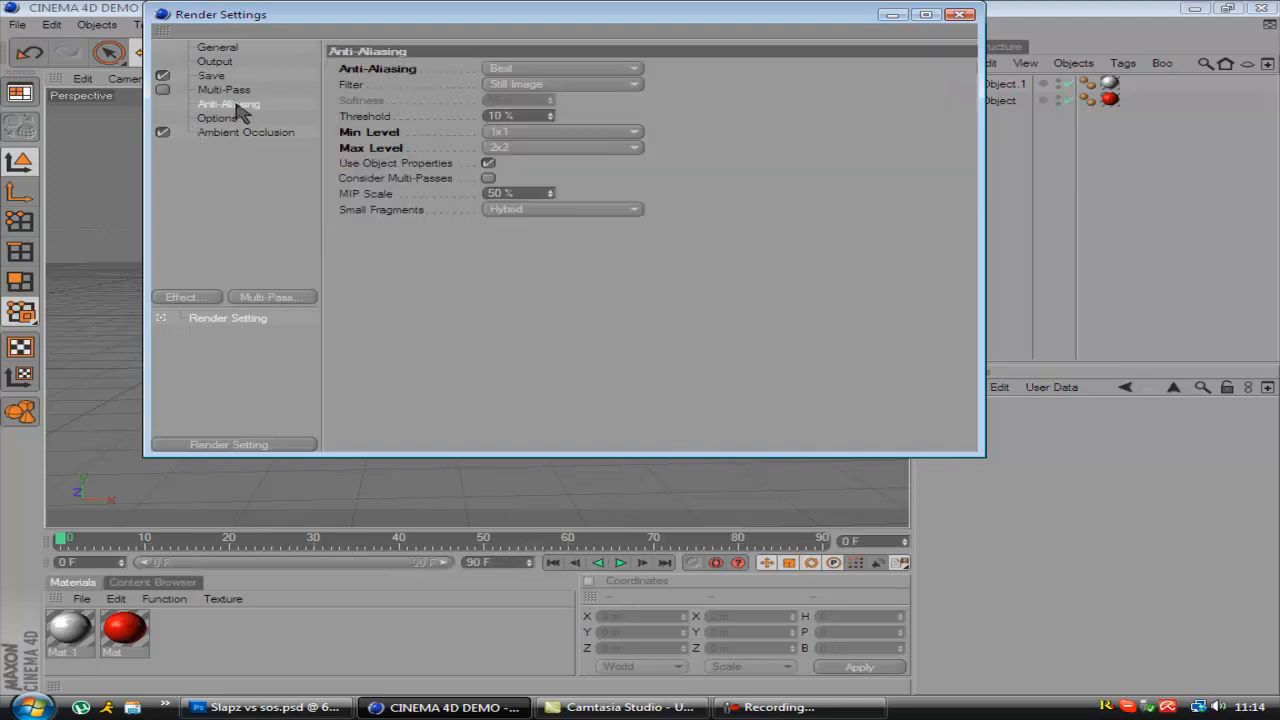
left_click(535, 70)
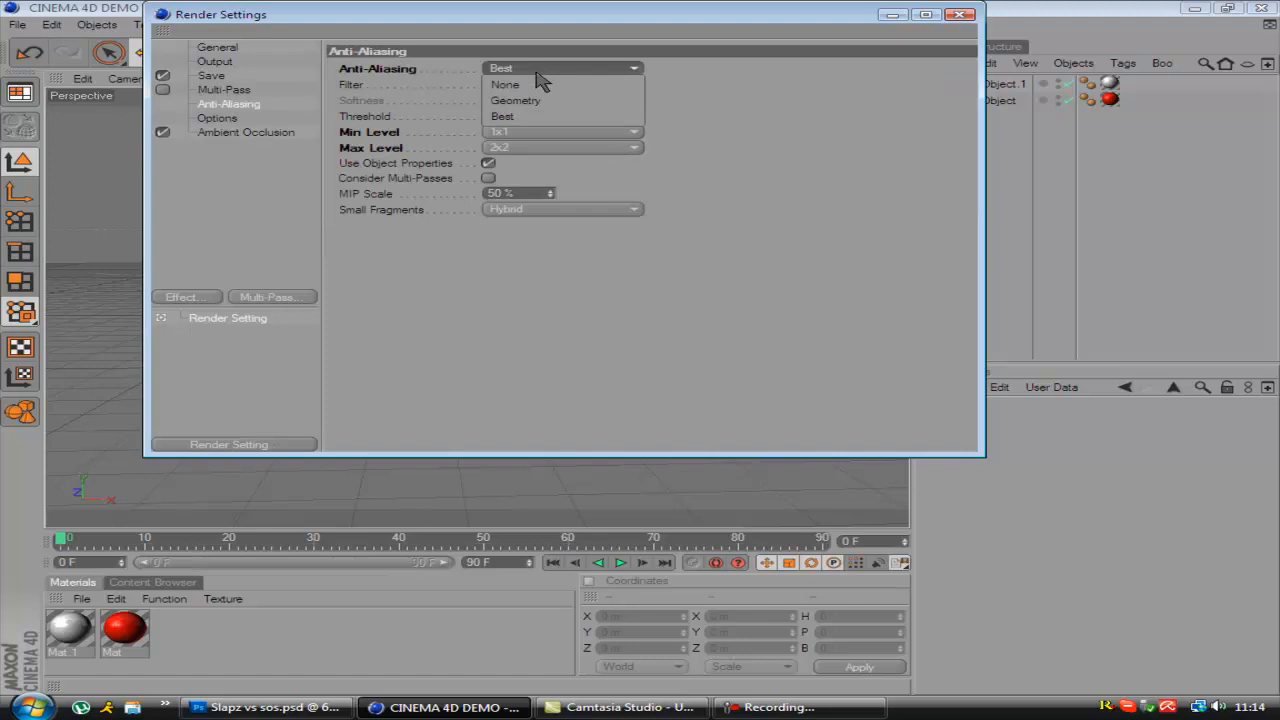
left_click(533, 116)
left_click(548, 150)
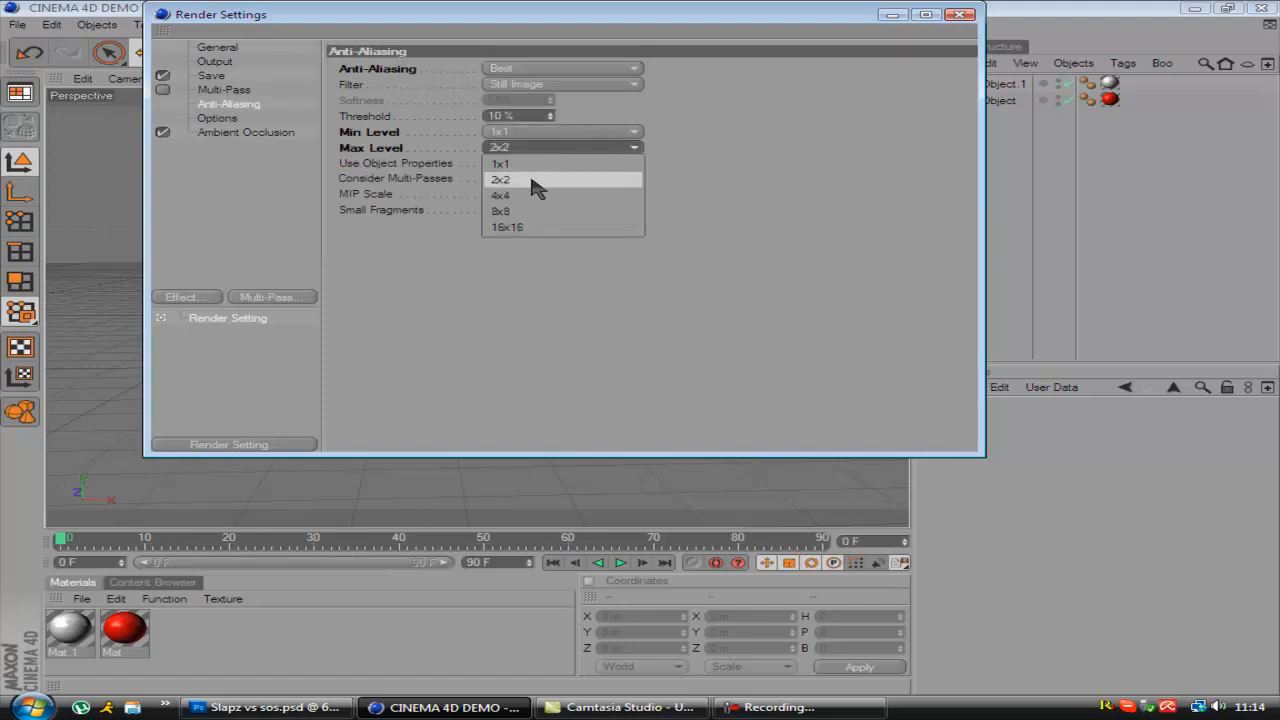
left_click(534, 177)
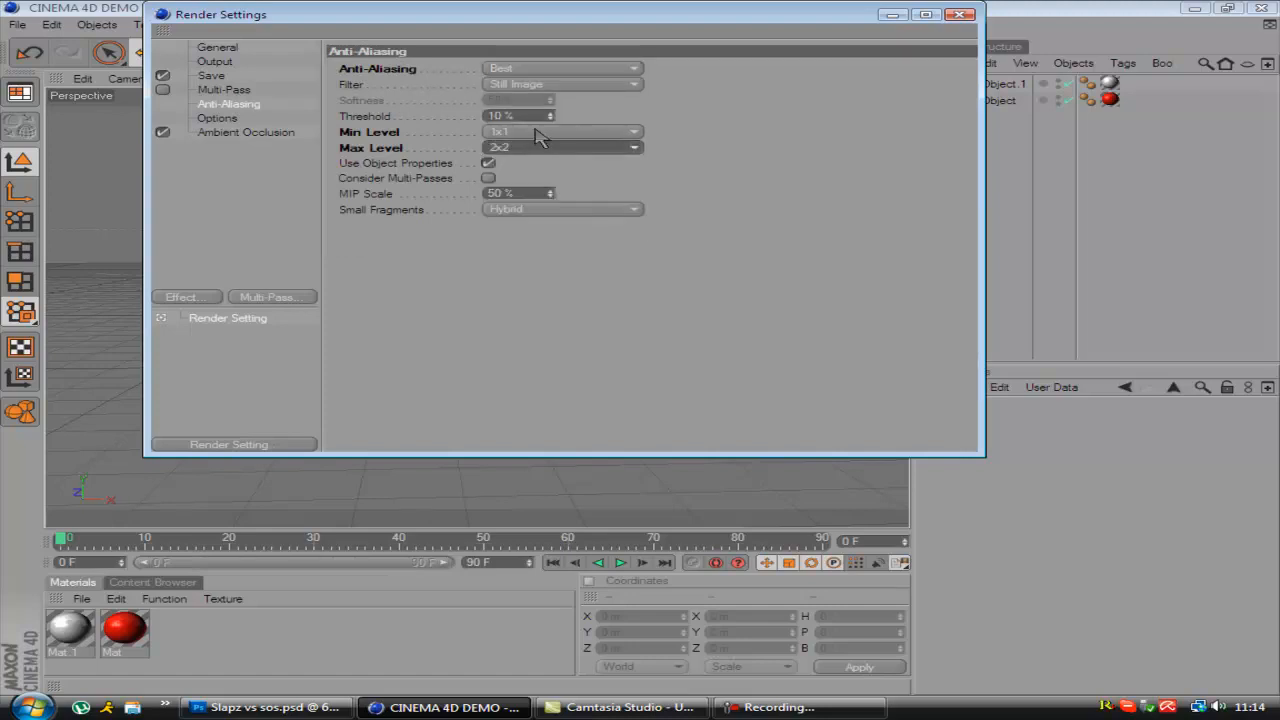
Examine the ray, reflection and shadow depth options and the ambient occlusion render settings
left_click(236, 118)
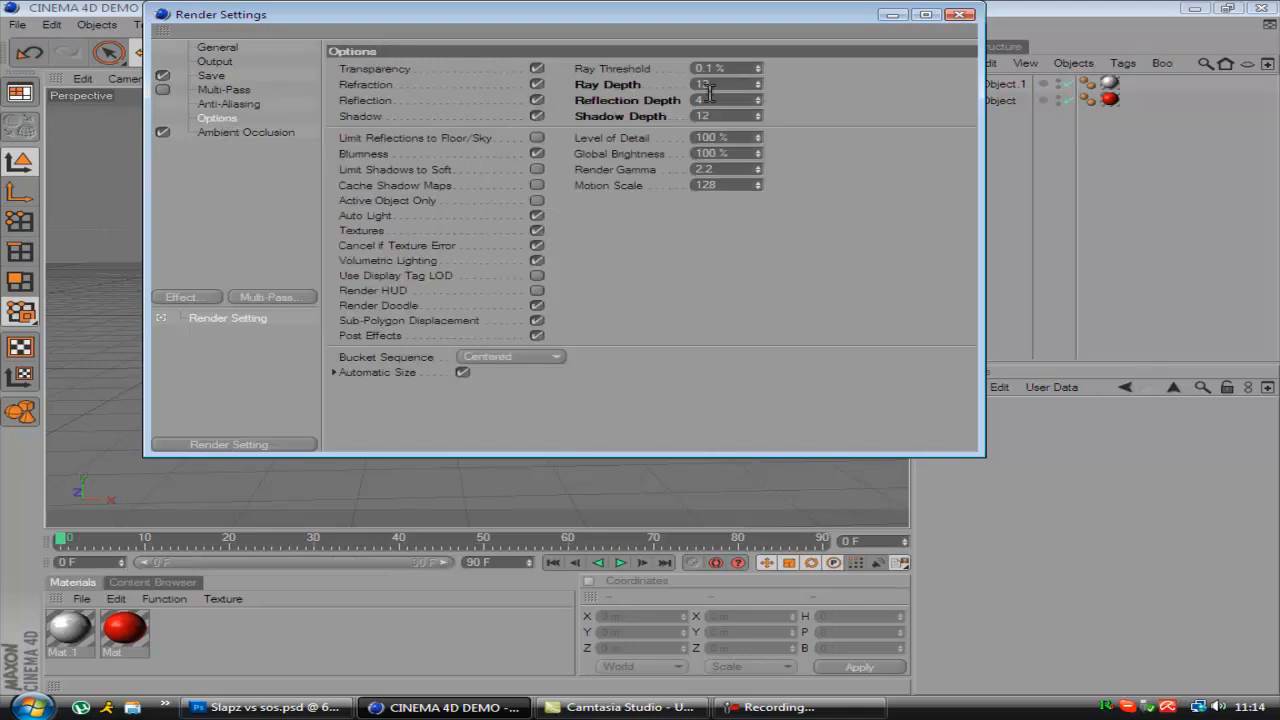
left_click_drag(736, 86, 471, 84)
double_click(704, 85)
key("Tab")
key("Tab")
left_click(266, 137)
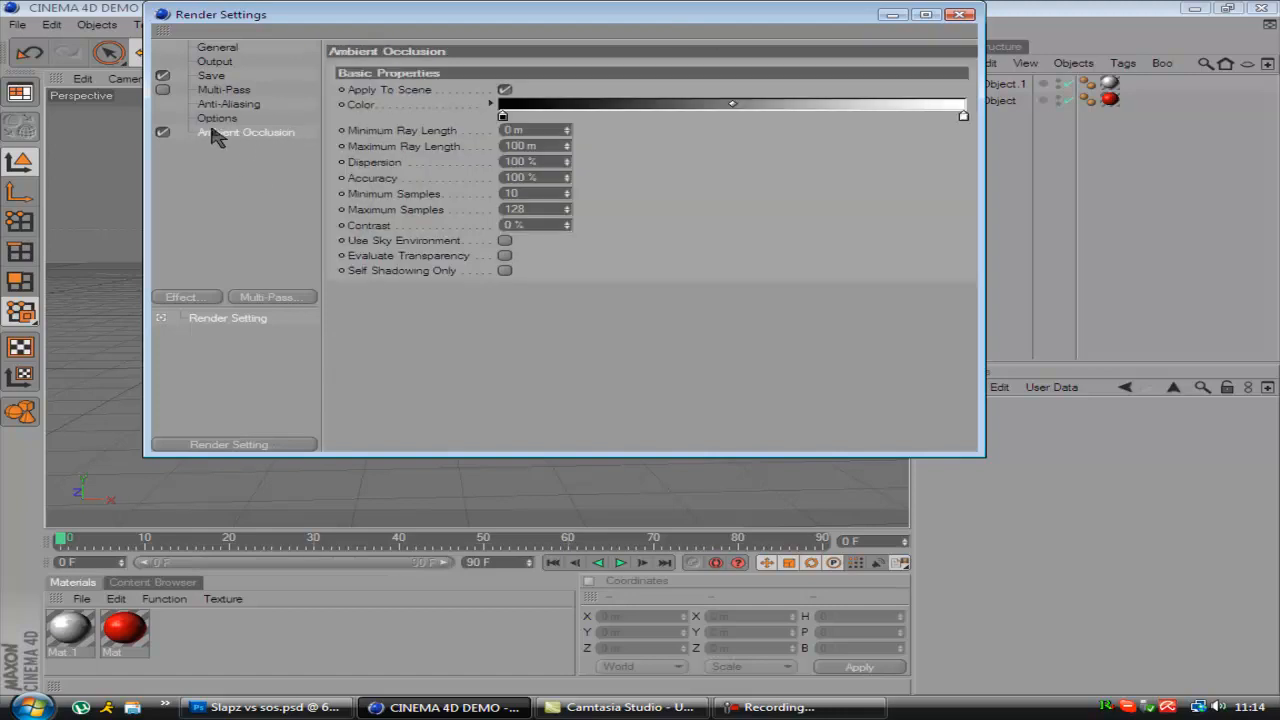
Close the render settings and render the text scene to the Picture Viewer
left_click(960, 14)
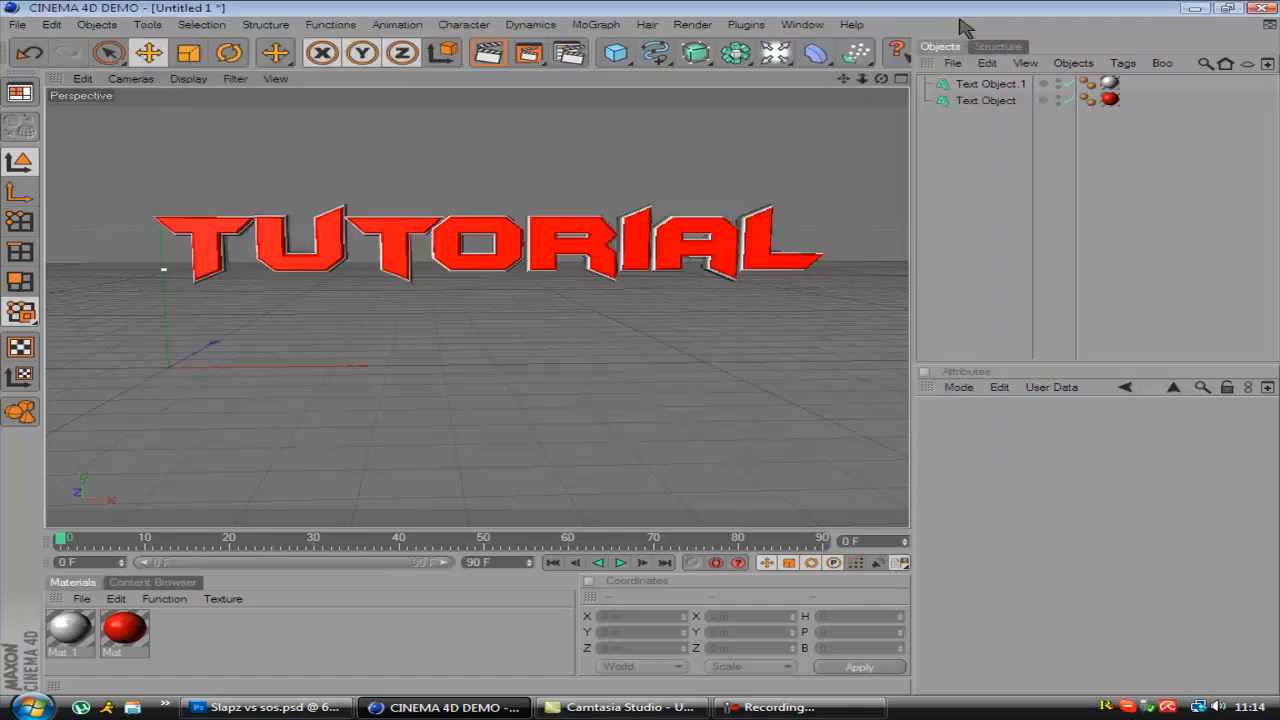
left_click(530, 54)
left_click(568, 407)
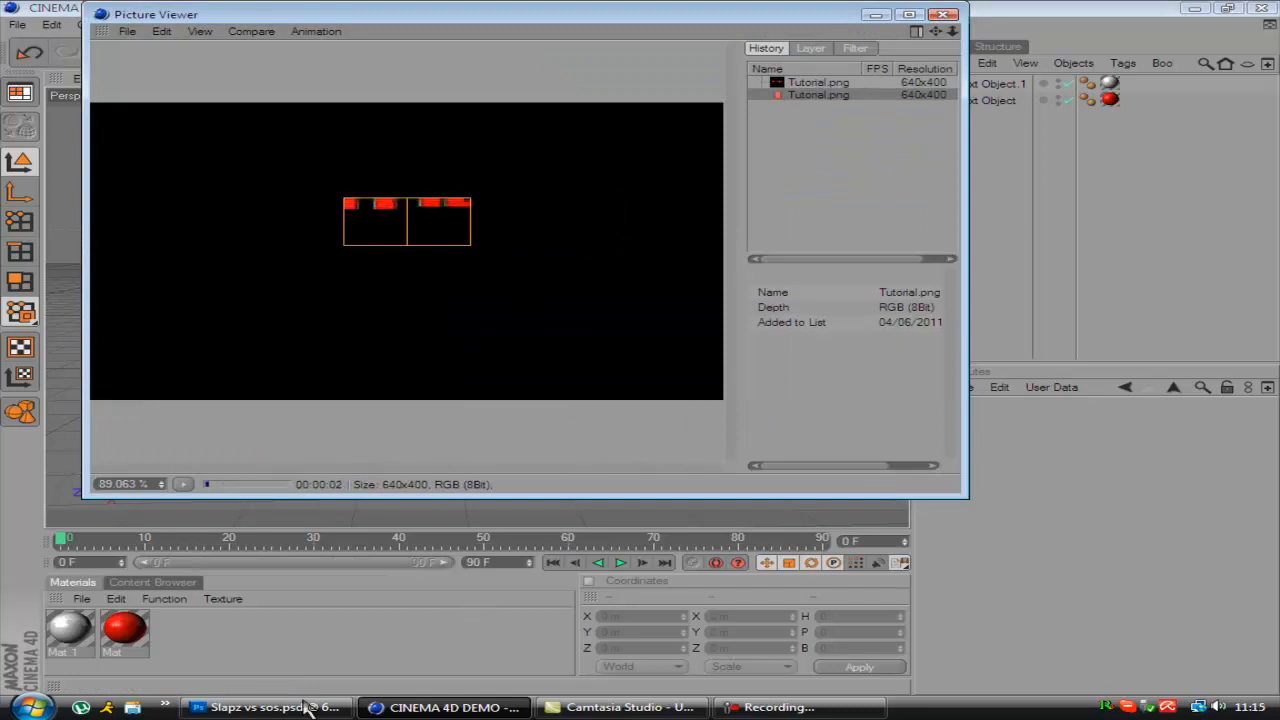
Switch to Photoshop and create a new transparent RGB document of 500 by 250 pixels at 300 pixels/inch
left_click(265, 707)
right_click(394, 86)
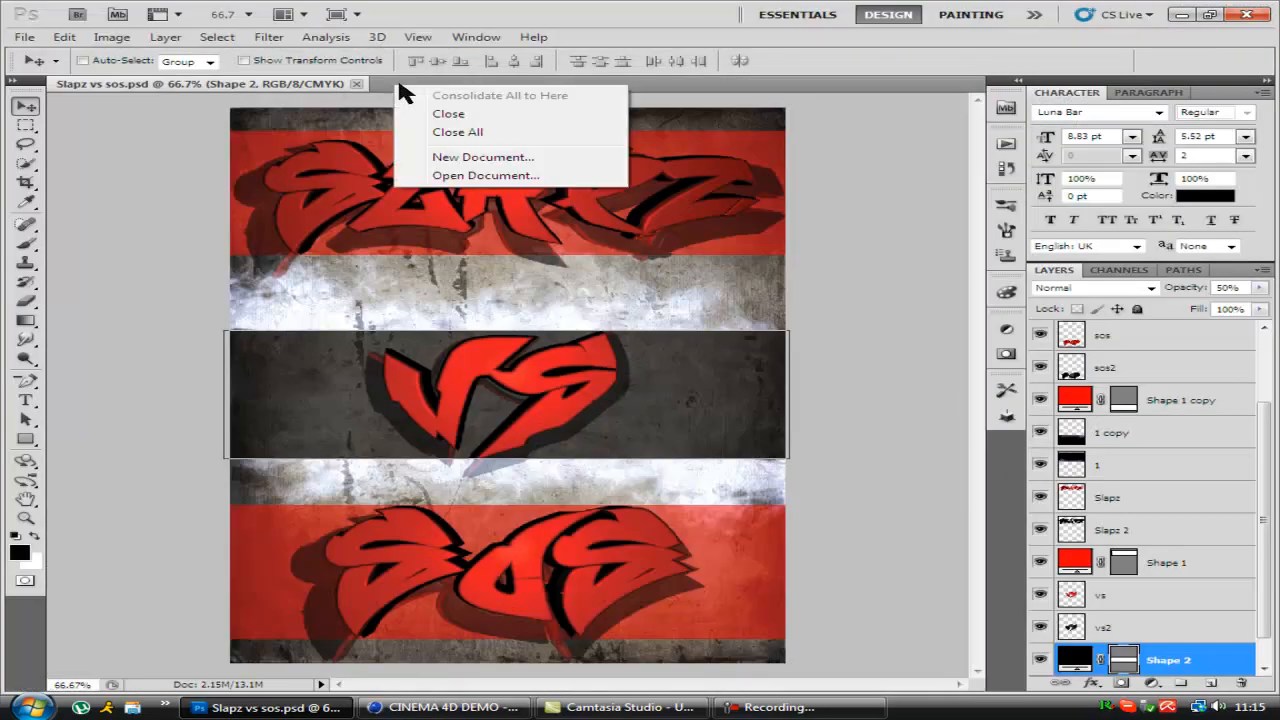
left_click(462, 157)
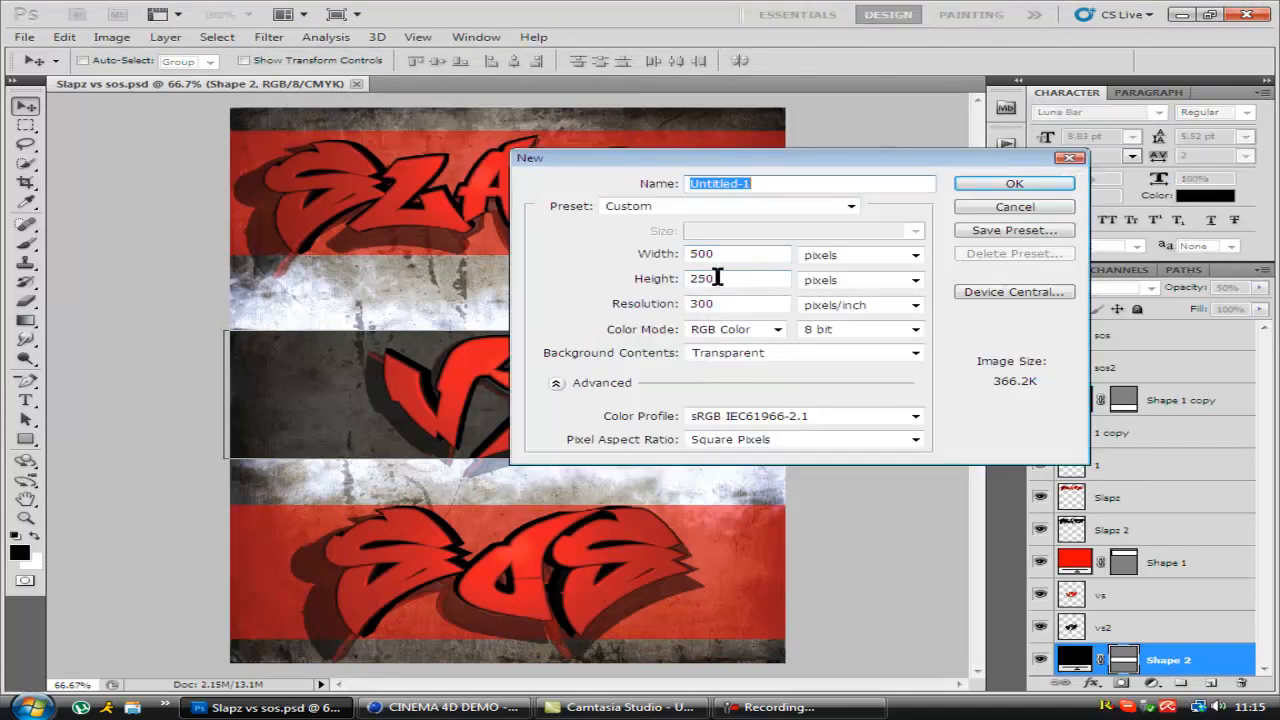
left_click(995, 185)
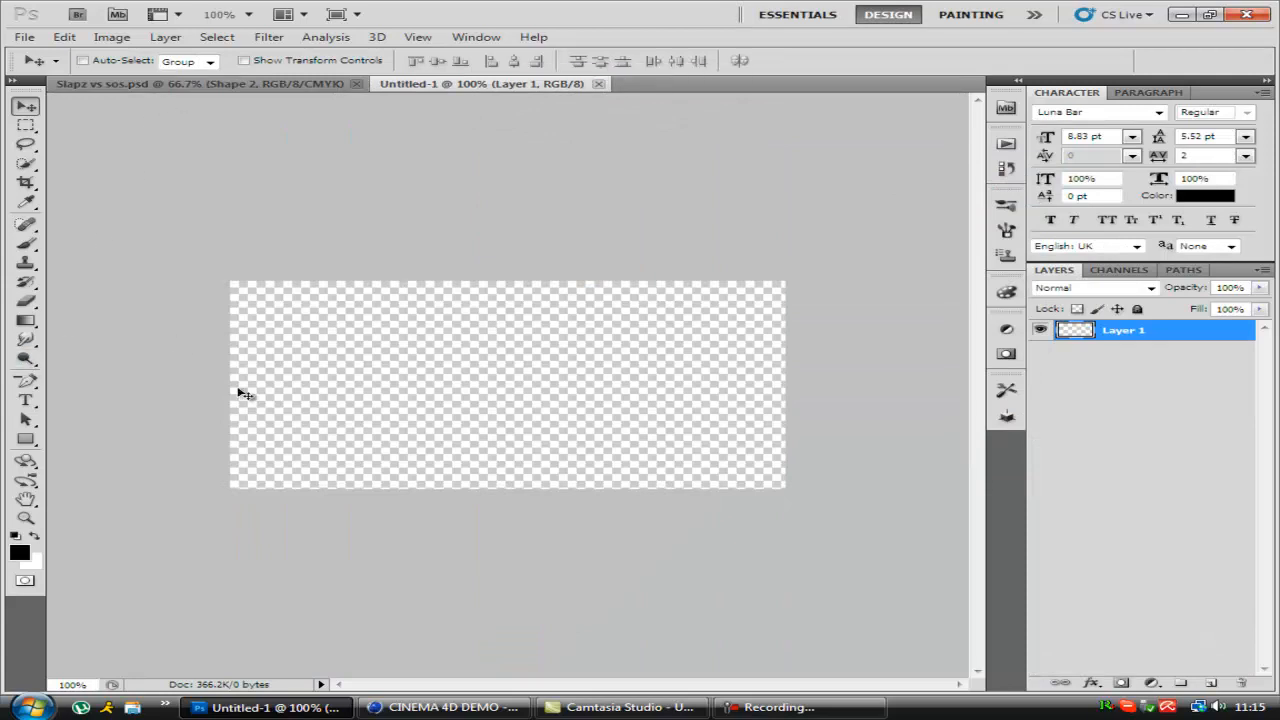
Fill Layer 1 with a near-vertical reflected black-to-white gradient and check the render's progress in CINEMA 4D
left_click(35, 323)
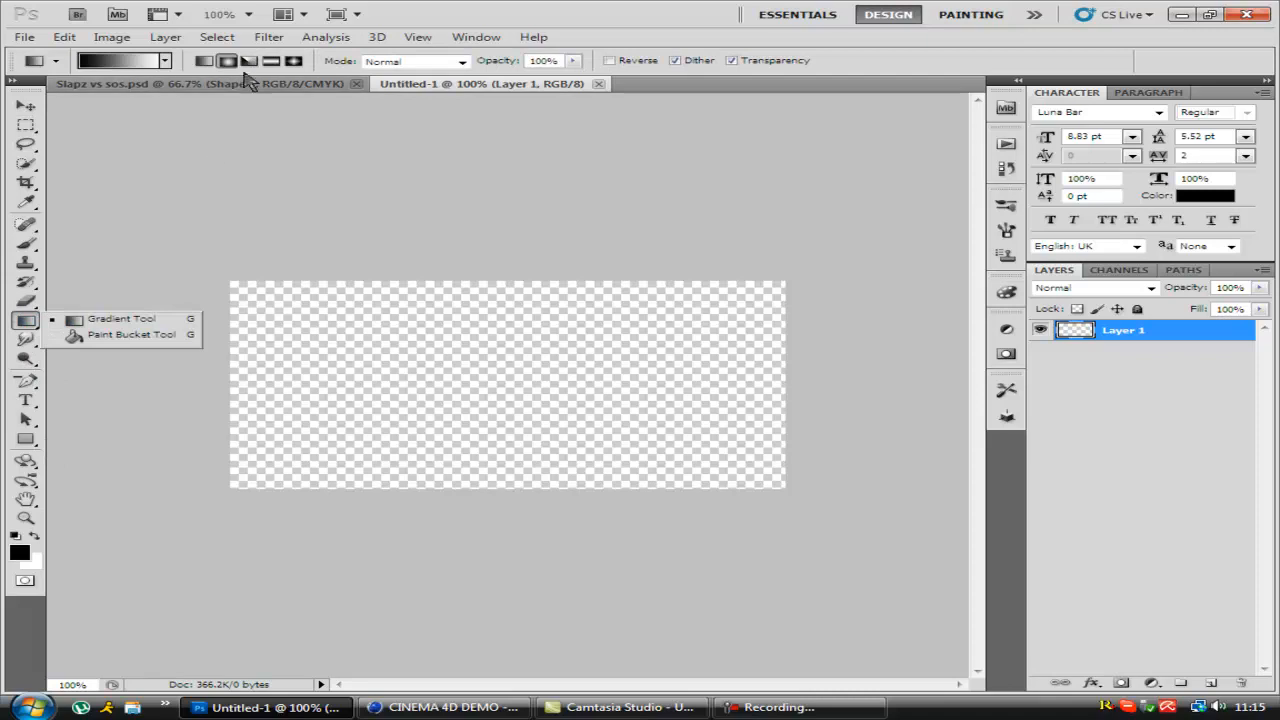
left_click(270, 61)
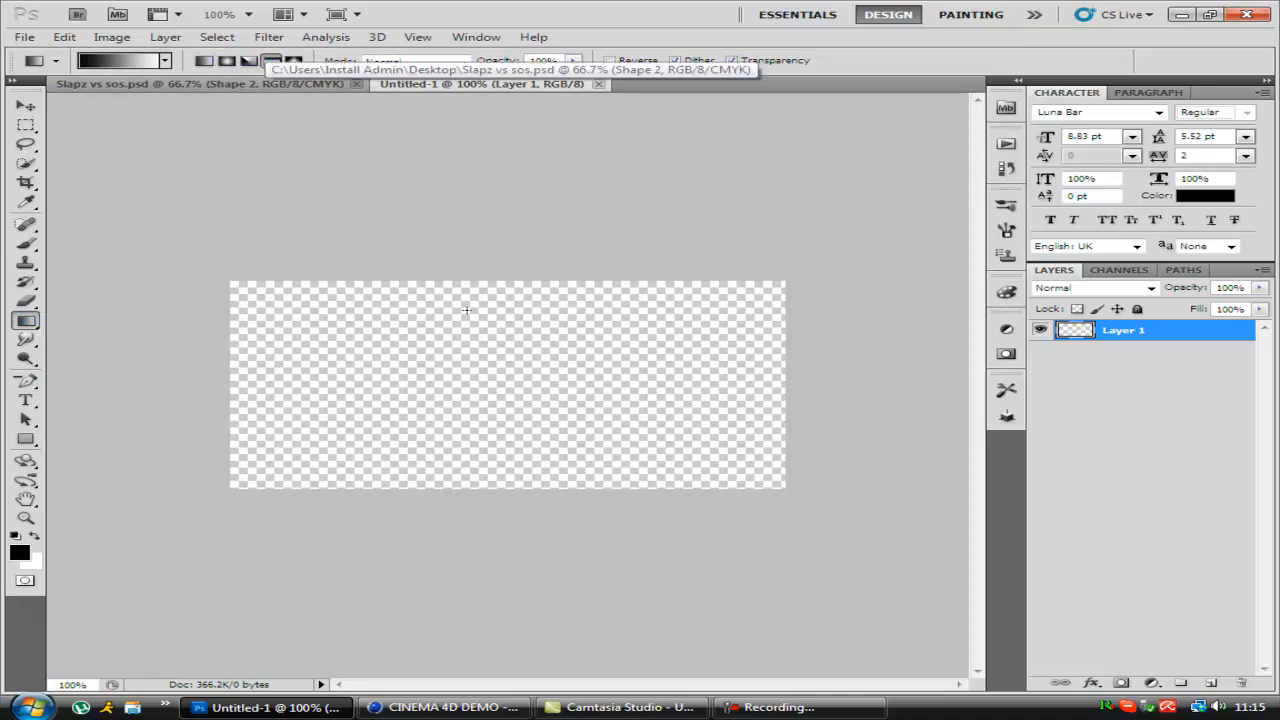
left_click_drag(487, 298, 483, 490)
left_click_drag(488, 357, 501, 466)
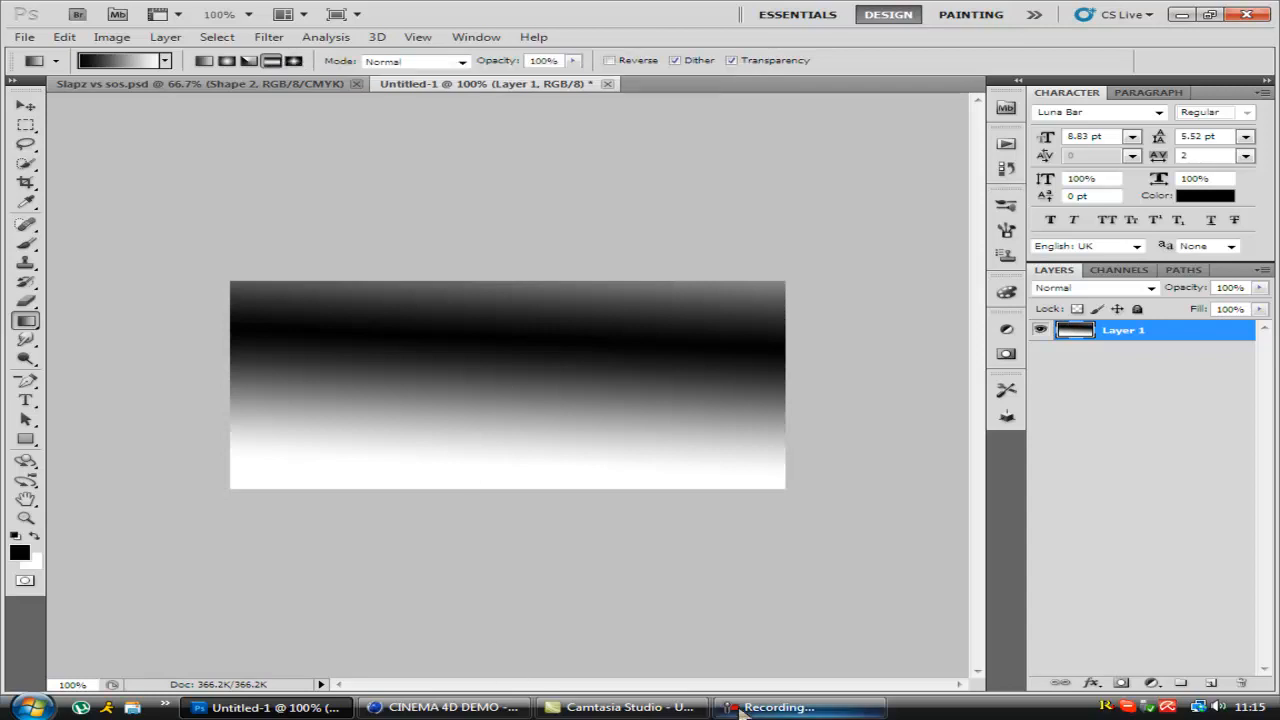
left_click(455, 707)
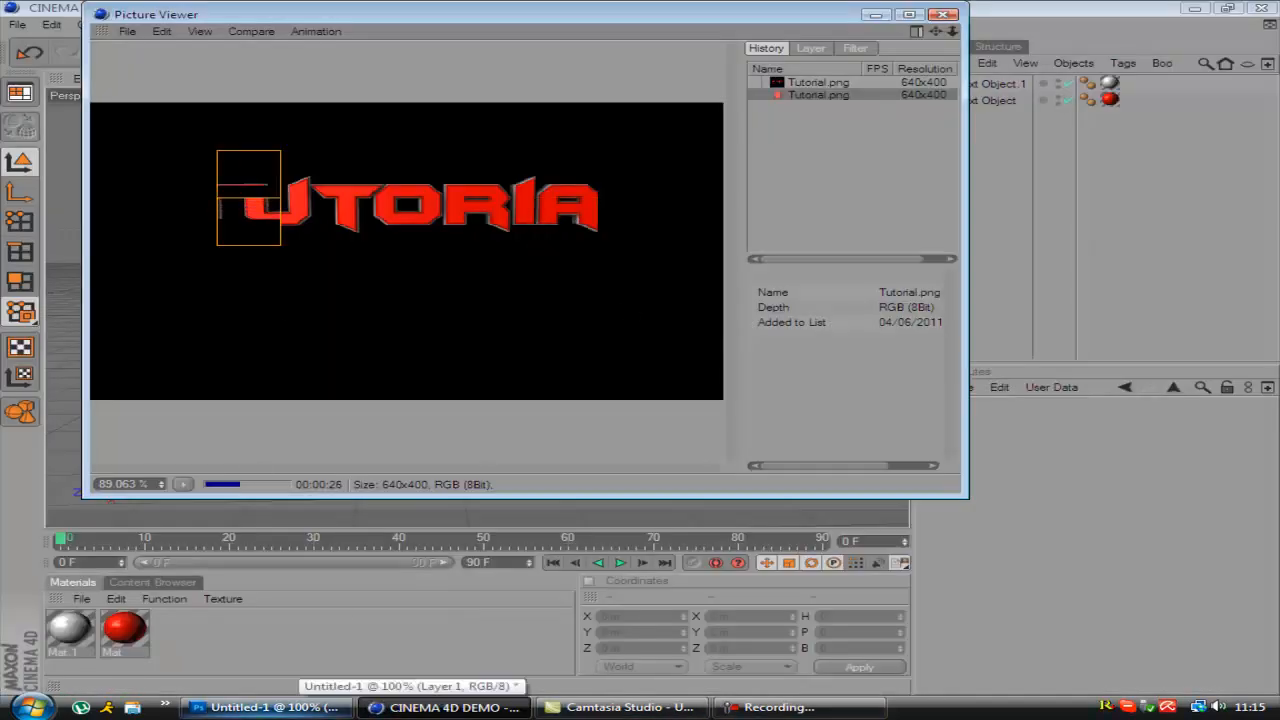
left_click(275, 707)
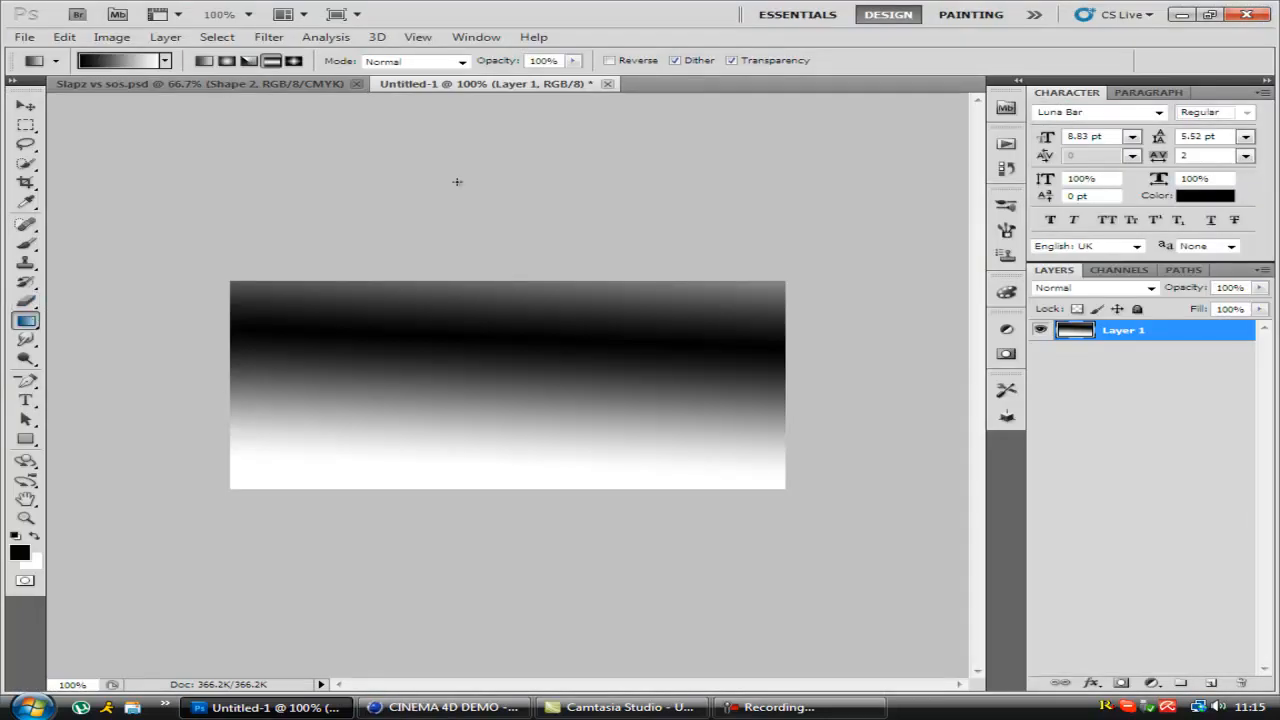
Try radial black-to-white gradients on Layer 1, centring the dark spot near the canvas's lower-right corner
left_click(227, 60)
left_click_drag(491, 354, 702, 466)
left_click_drag(773, 493, 990, 570)
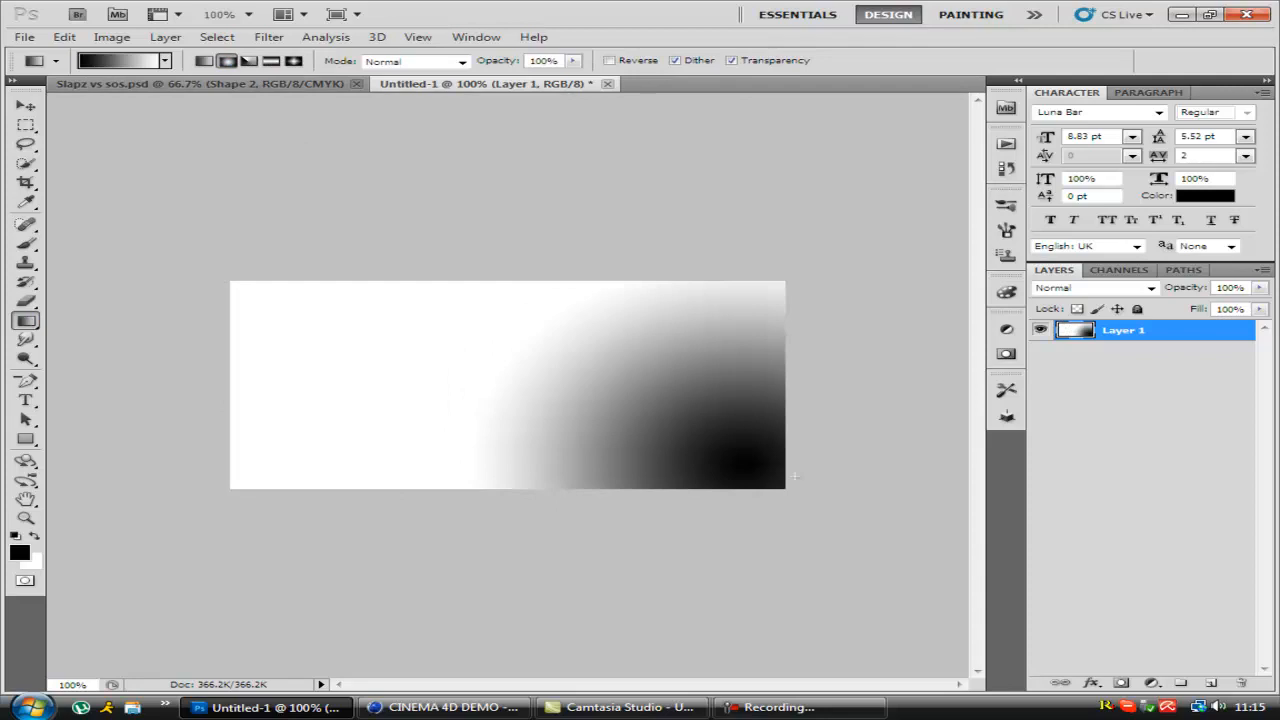
Try linear black-to-white gradients in several directions on Layer 1, finishing with a diagonal one
left_click(204, 60)
left_click_drag(503, 365, 731, 439)
left_click_drag(604, 375, 597, 443)
left_click_drag(487, 334, 849, 420)
left_click_drag(530, 375, 10, 304)
left_click_drag(417, 332, 563, 413)
Switch to CINEMA 4D to close the Picture Viewer with the finished render, and return to Photoshop
left_click(445, 707)
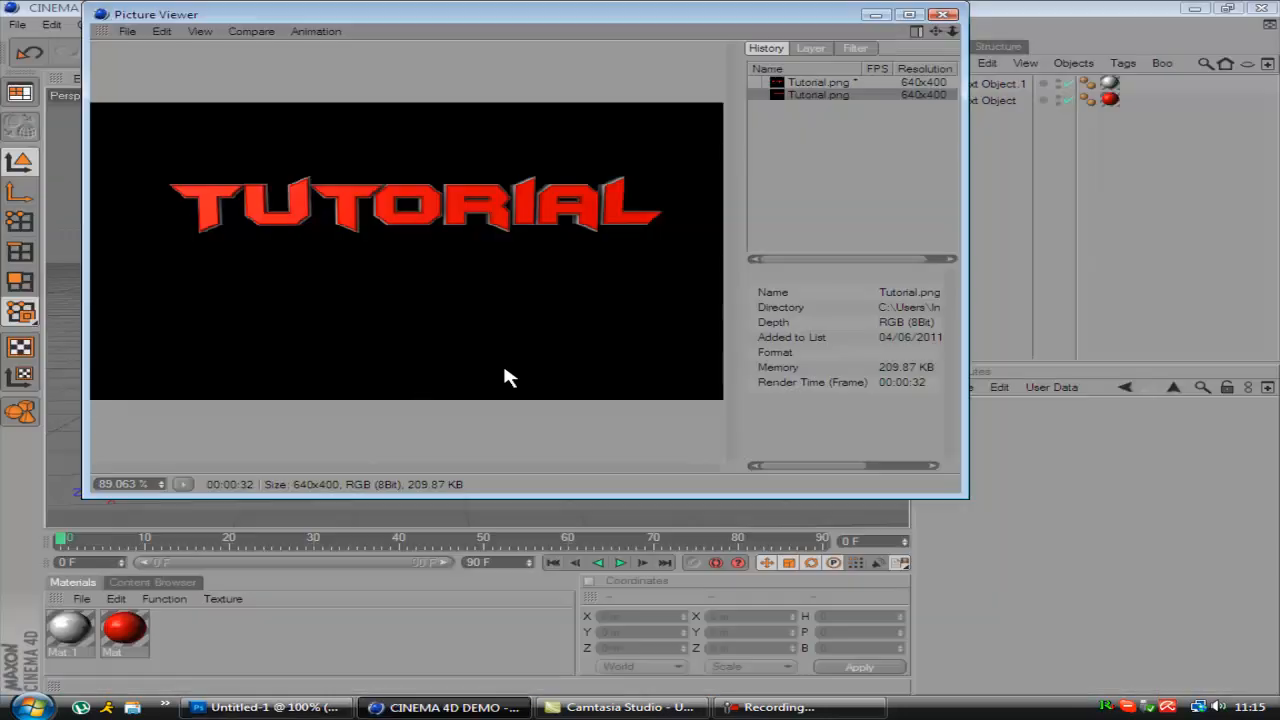
left_click(946, 15)
left_click(268, 707)
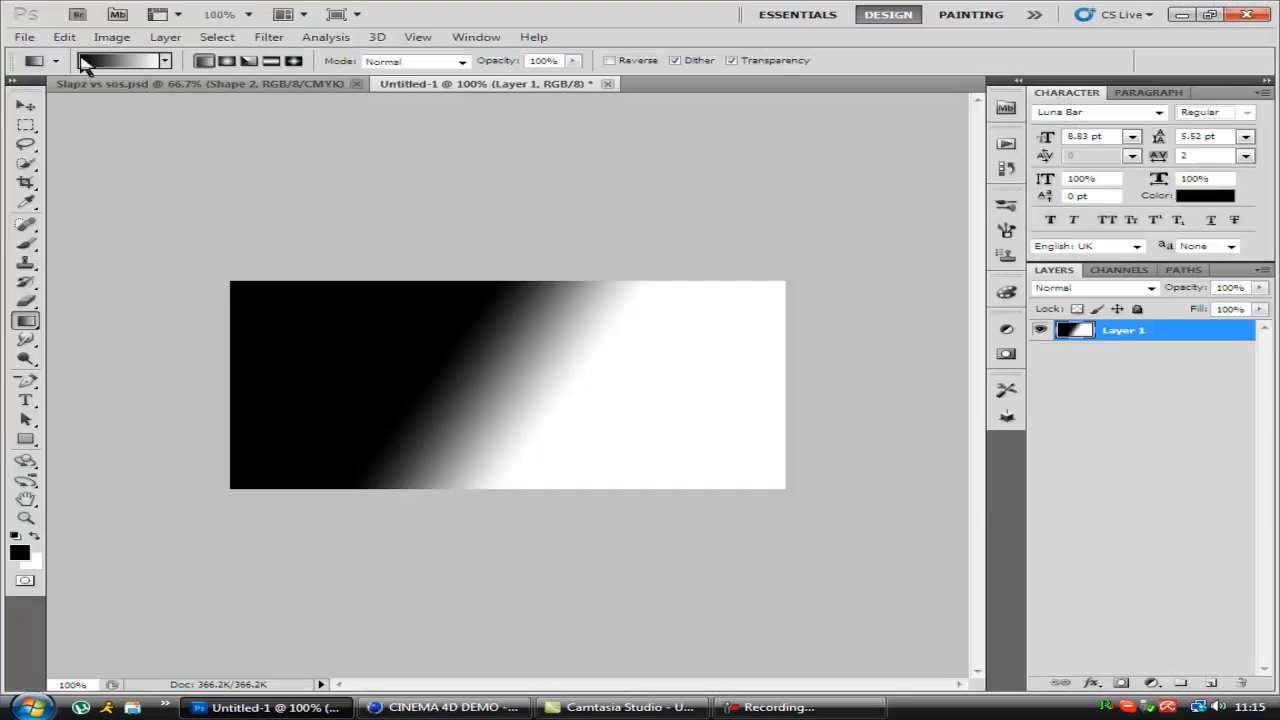
Place the rendered Tutorial image from the Desktop into the new document
left_click(24, 37)
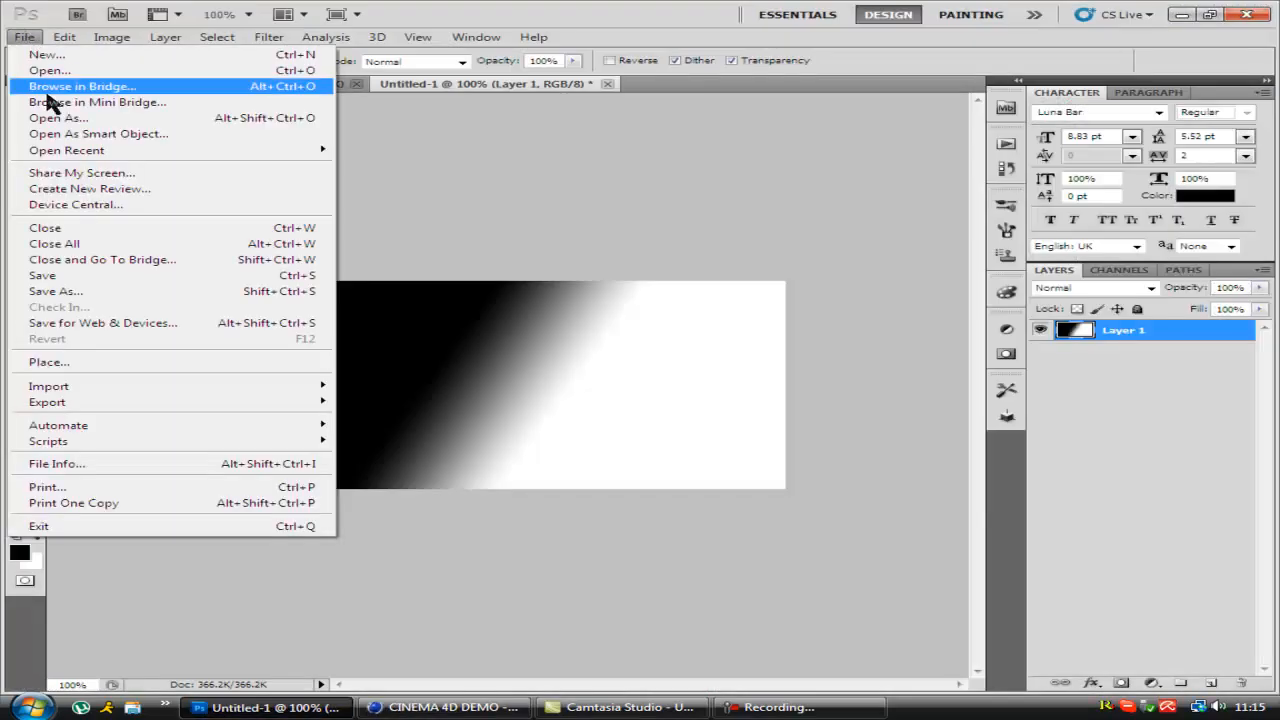
left_click(70, 363)
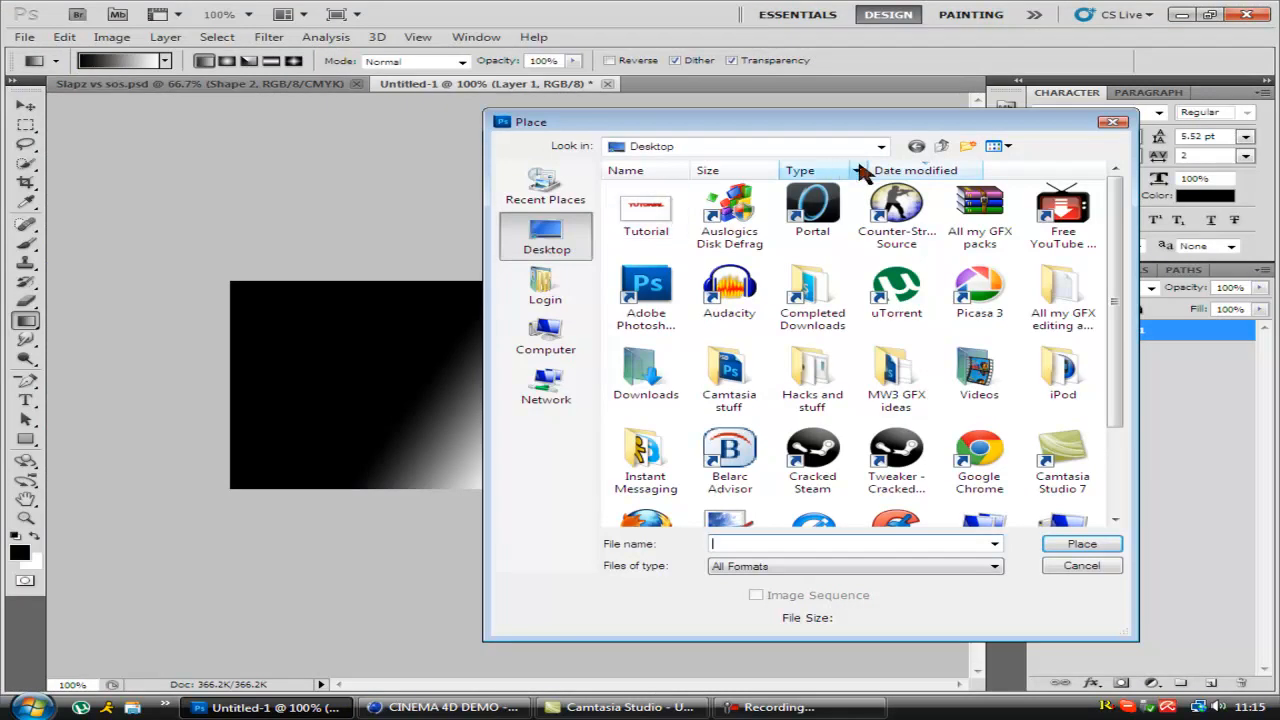
left_click(642, 218)
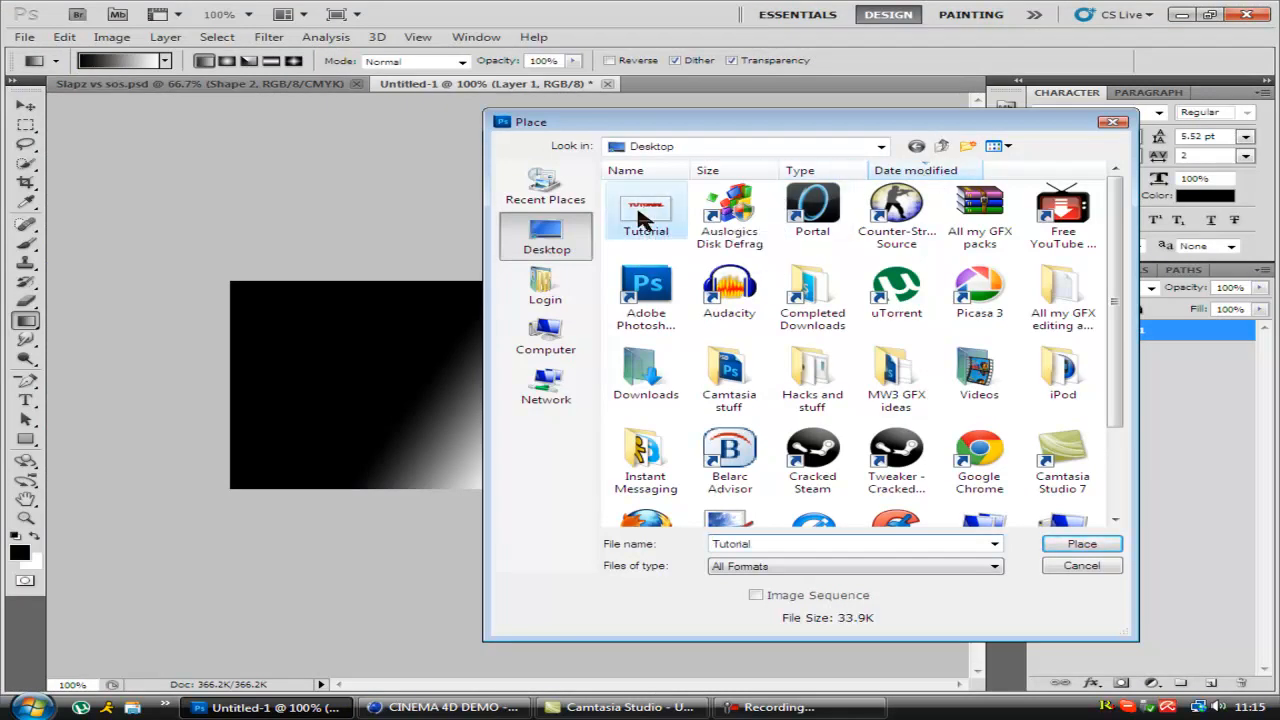
double_click(642, 218)
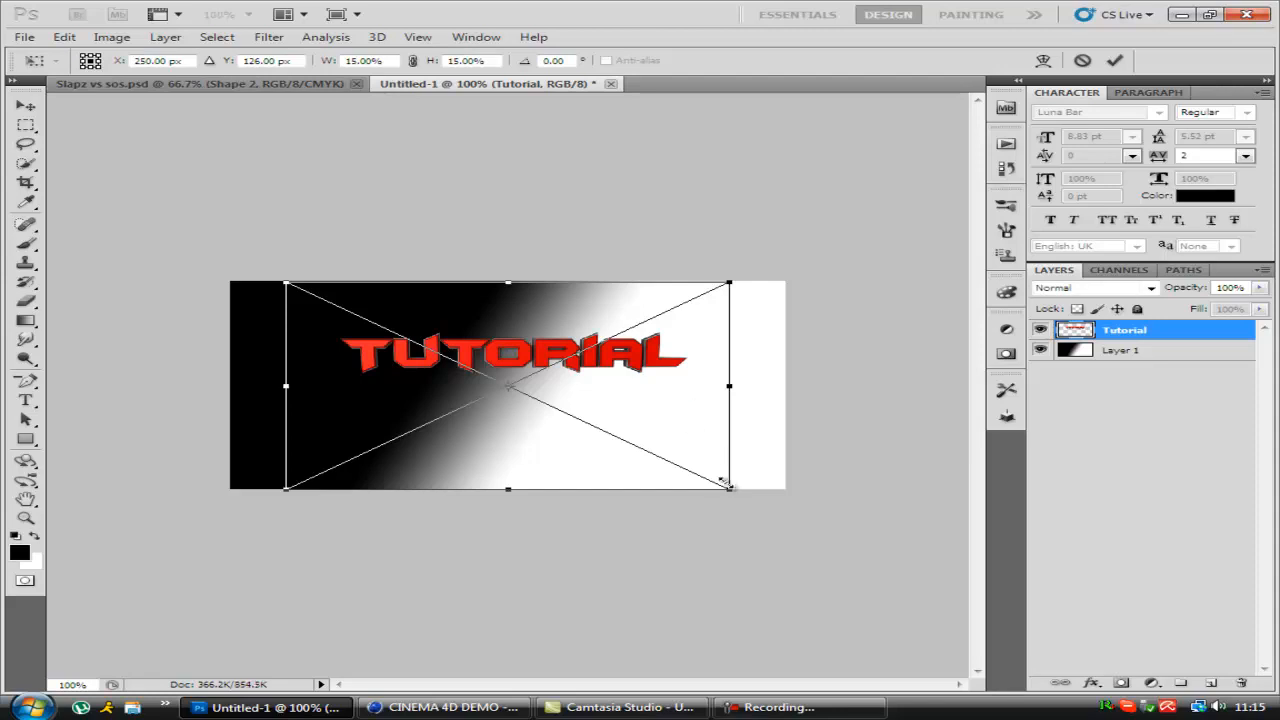
Enlarge the placed Tutorial image and position it so the text spans nearly the full canvas width, and commit the placement
left_click_drag(731, 491, 876, 556)
left_click_drag(758, 373, 685, 370)
left_click_drag(818, 563, 920, 606)
left_click_drag(740, 410, 686, 389)
key("g")
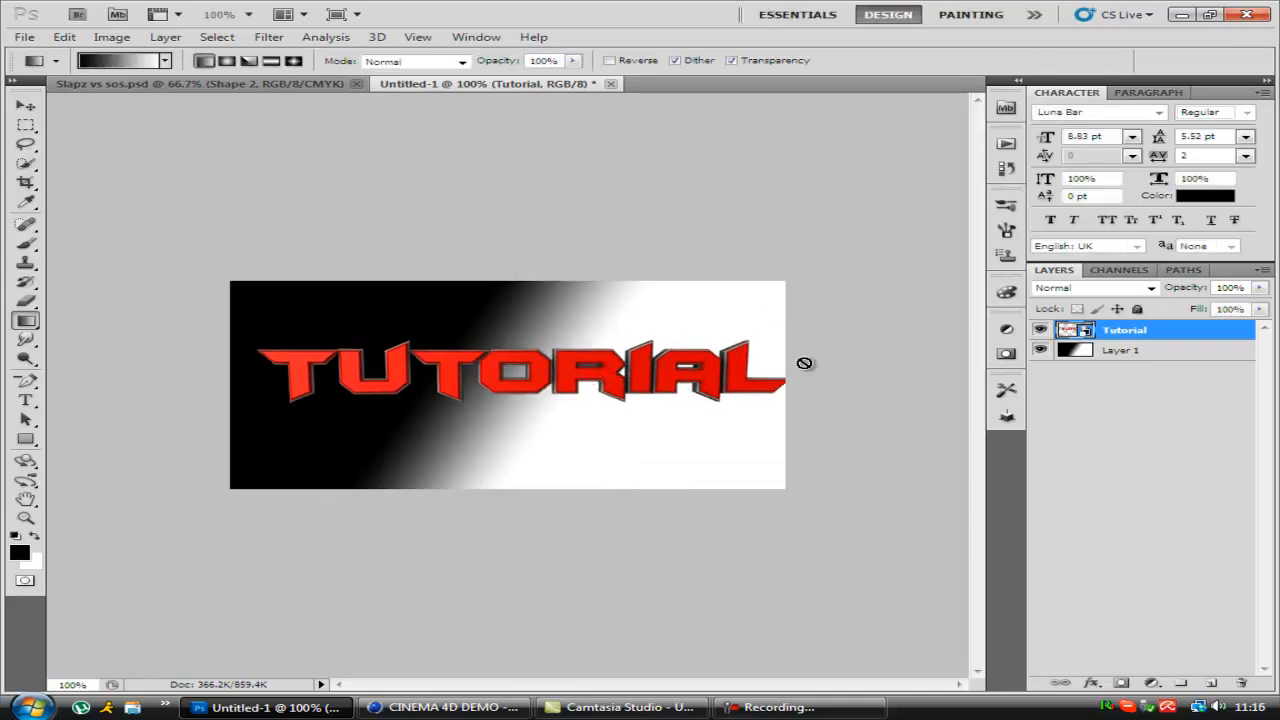
Delete the gradient layer Layer 1 and rasterize the Tutorial layer
left_click(1140, 352)
key("Delete")
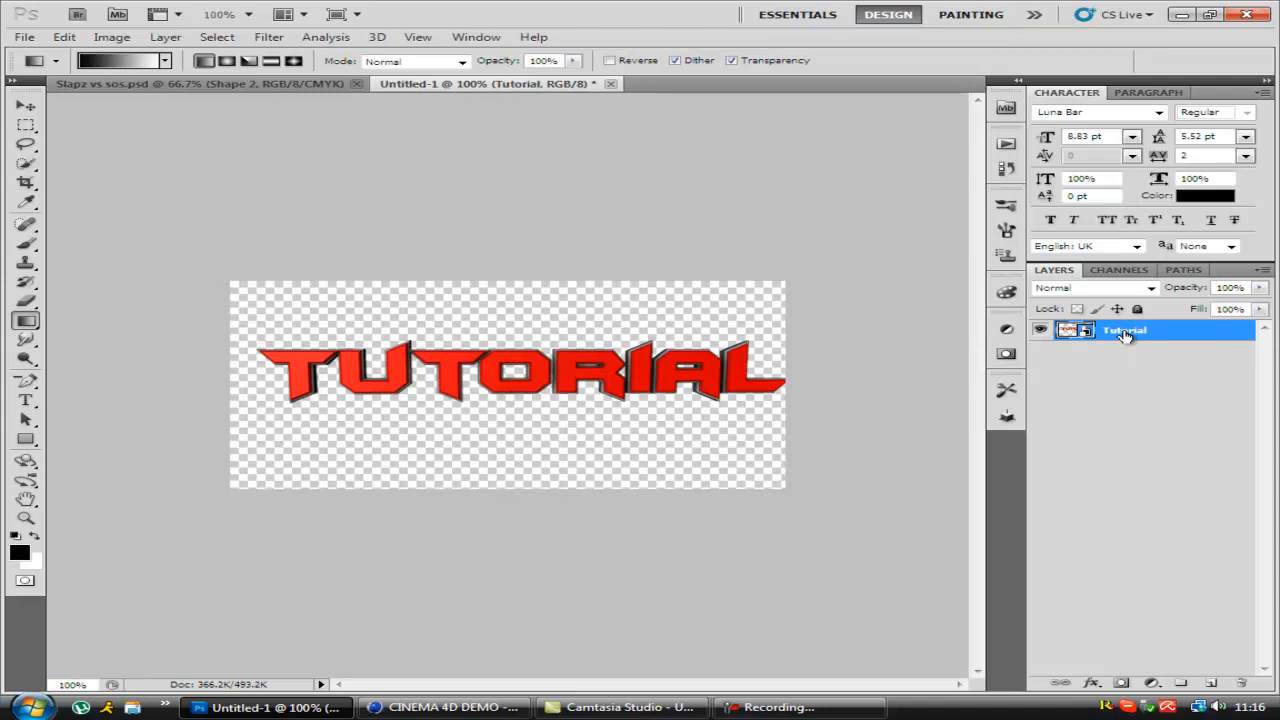
right_click(1140, 333)
left_click(968, 430)
Try a Lens Flare of type 50-300mm Zoom over the first letter T of the Tutorial layer
left_click(262, 39)
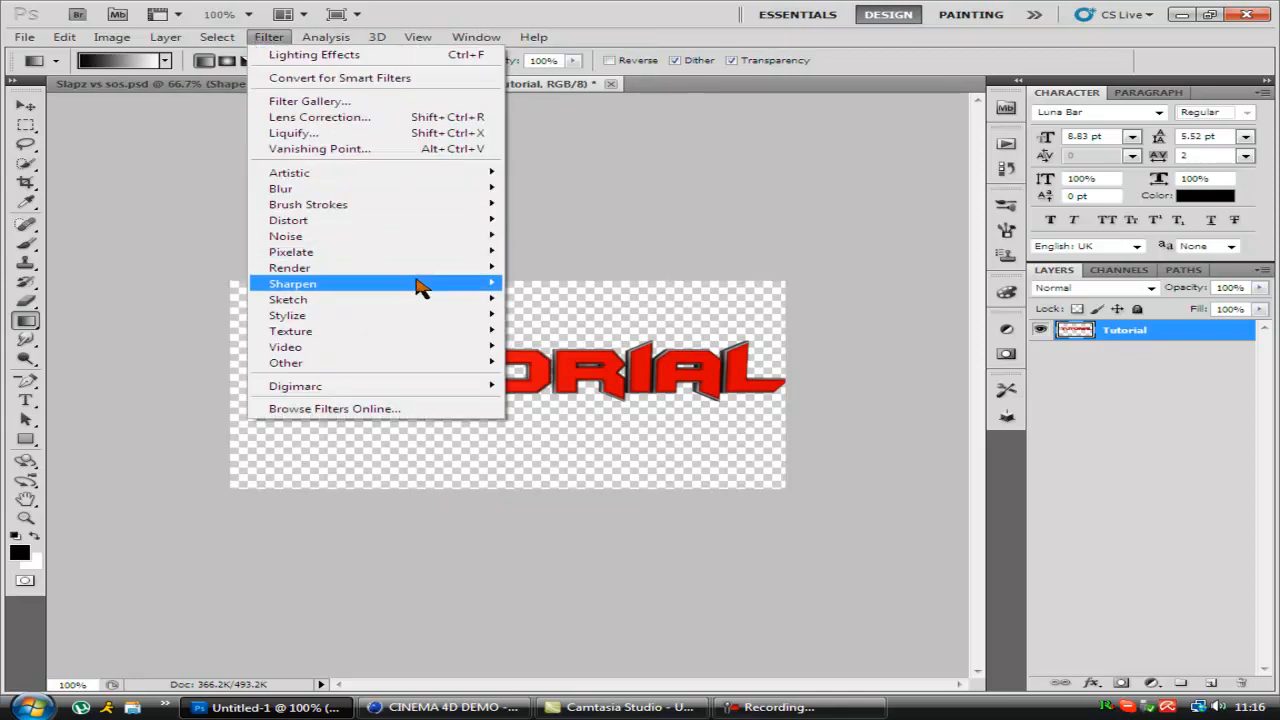
mouse_move(491, 271)
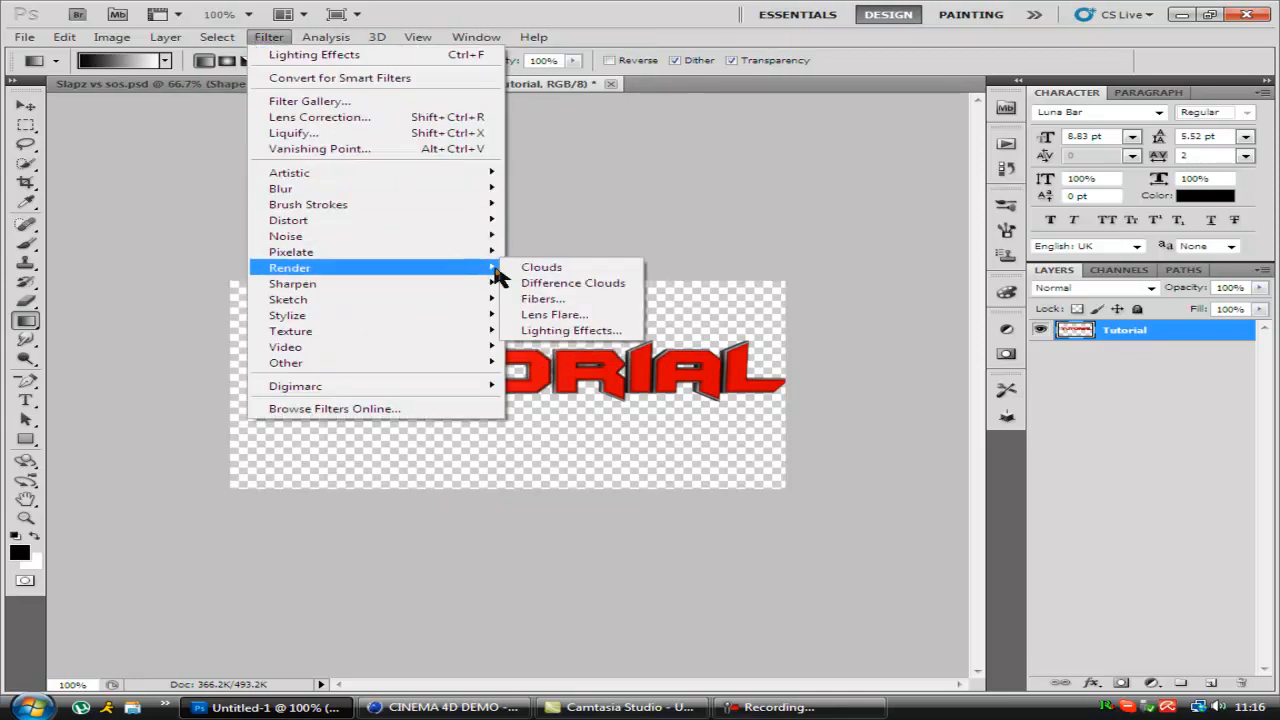
left_click(562, 330)
left_click(689, 249)
left_click(692, 366)
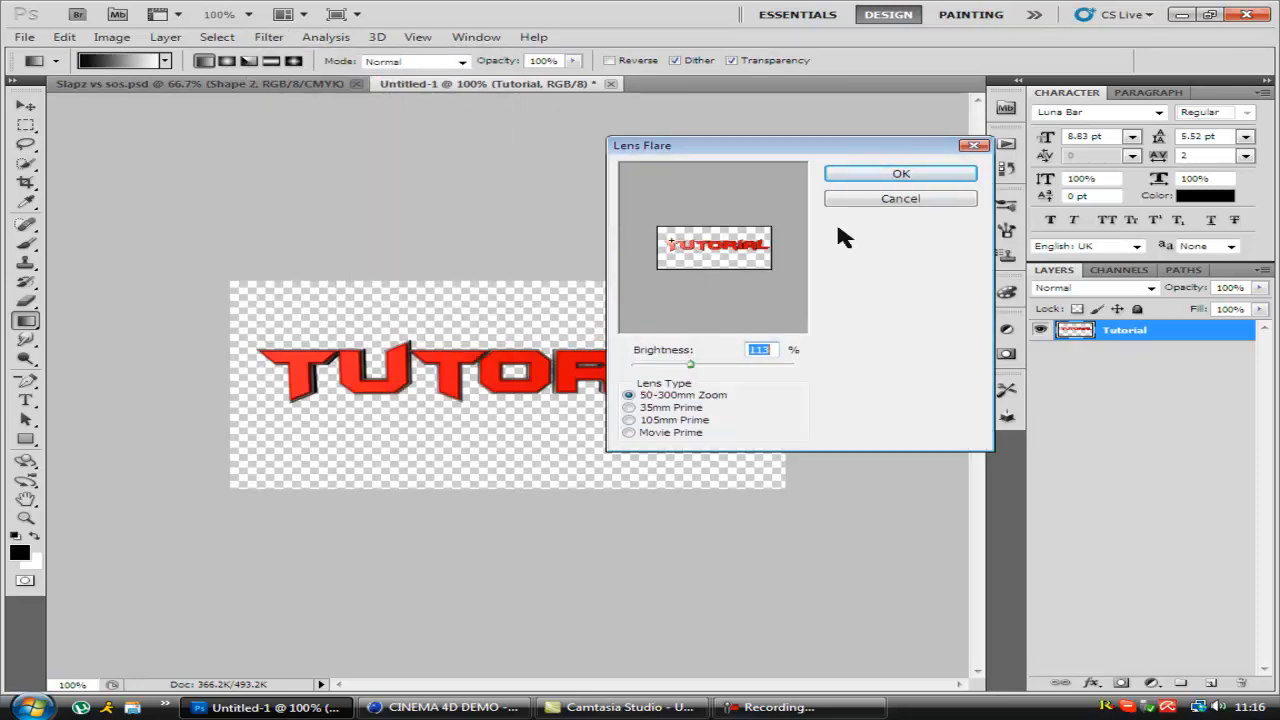
left_click(880, 180)
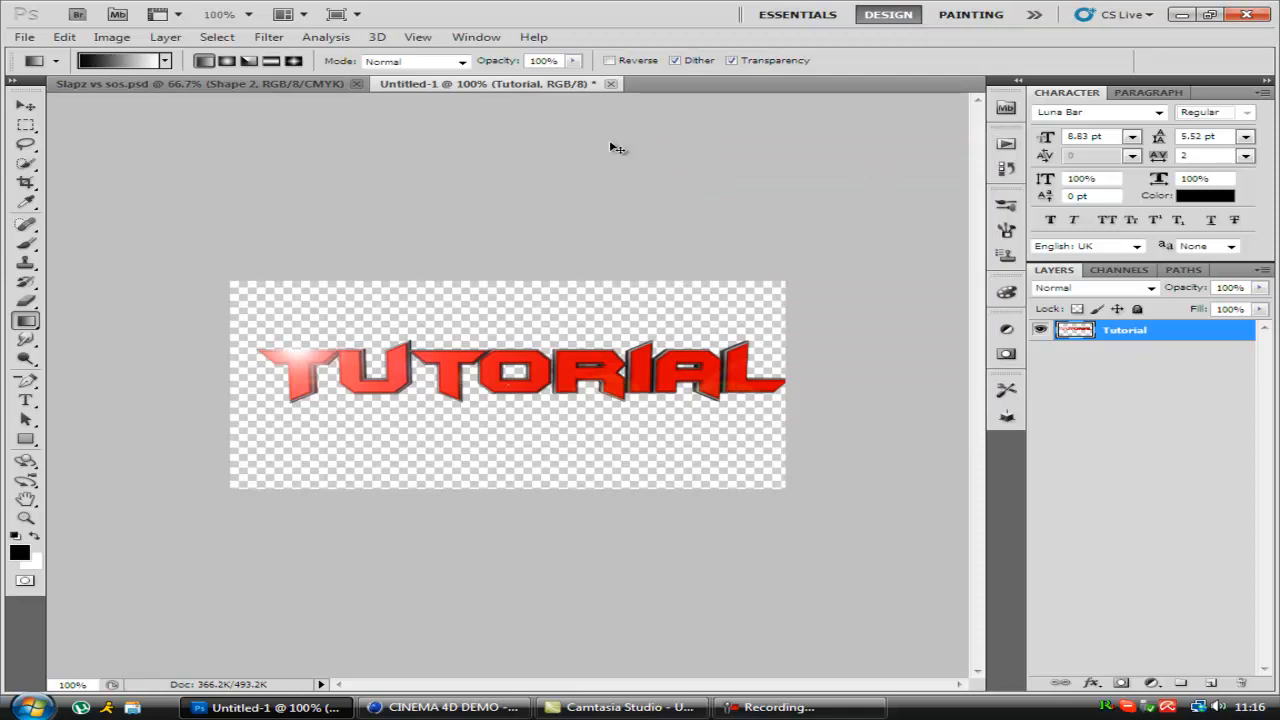
Switch to CINEMA 4D, add a Light object, and move it along the X axis to about 504 m
left_click(458, 706)
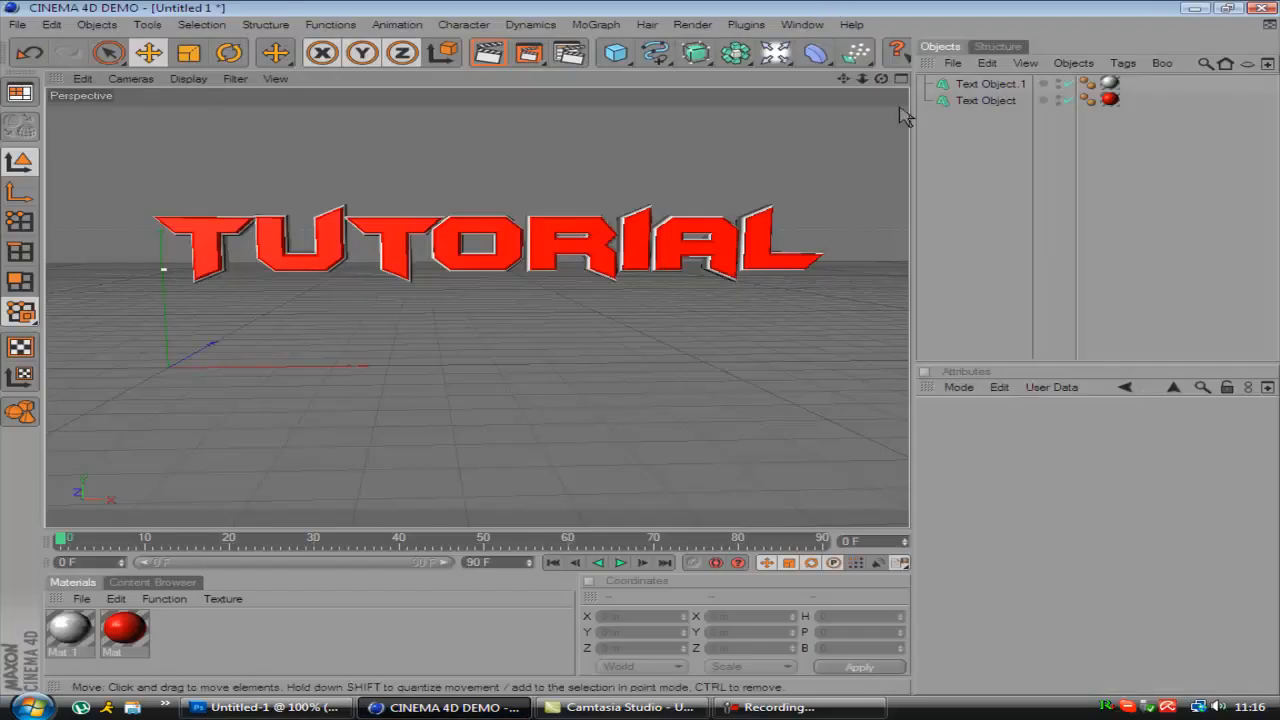
left_click(776, 53)
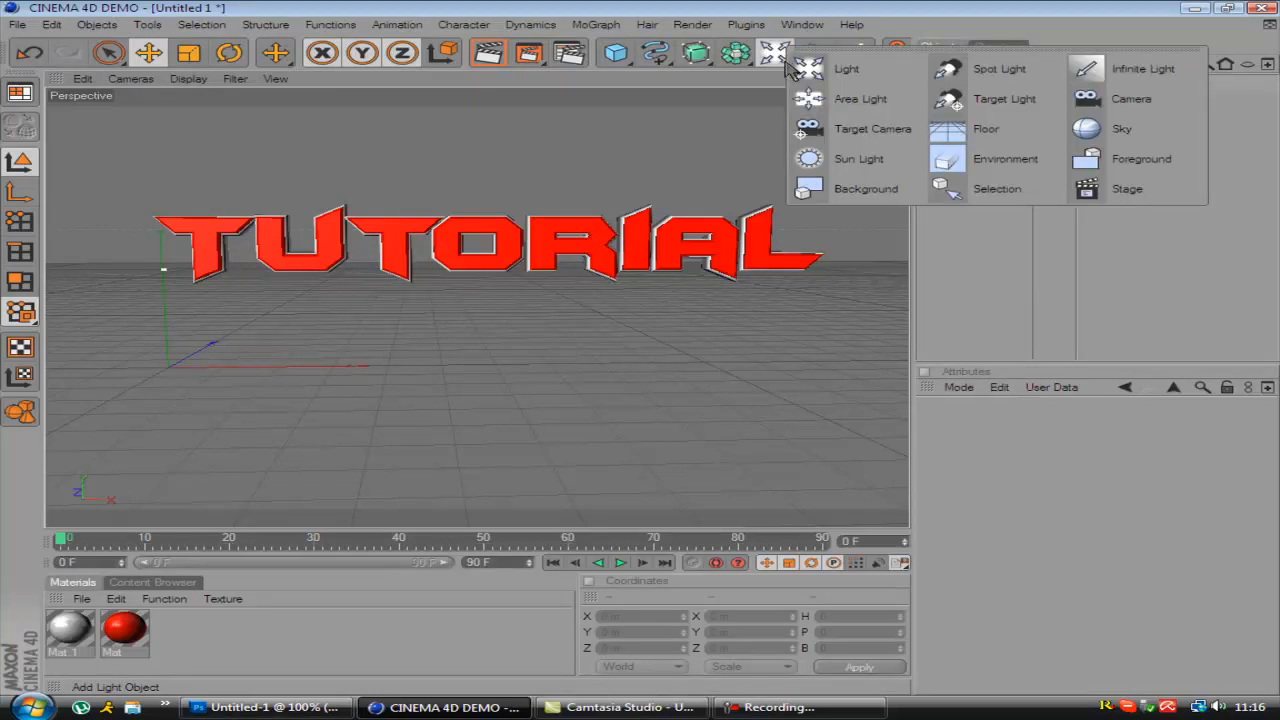
left_click(846, 69)
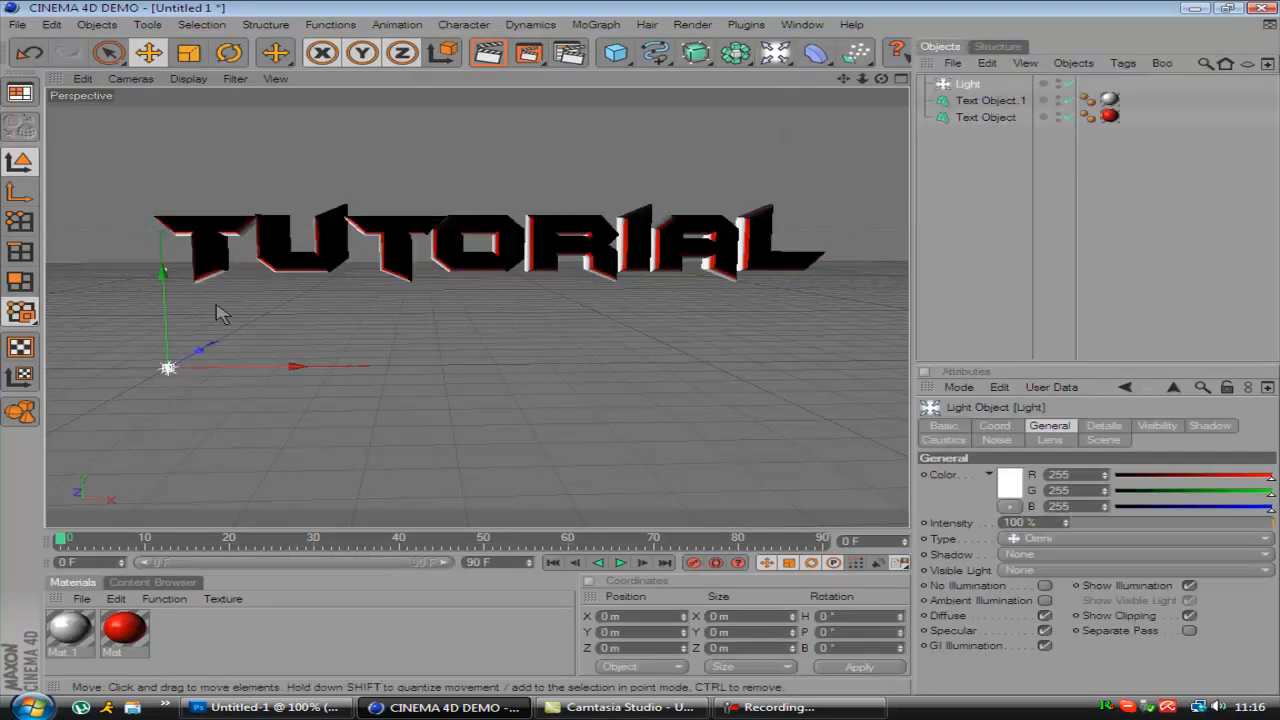
left_click_drag(208, 370, 645, 358)
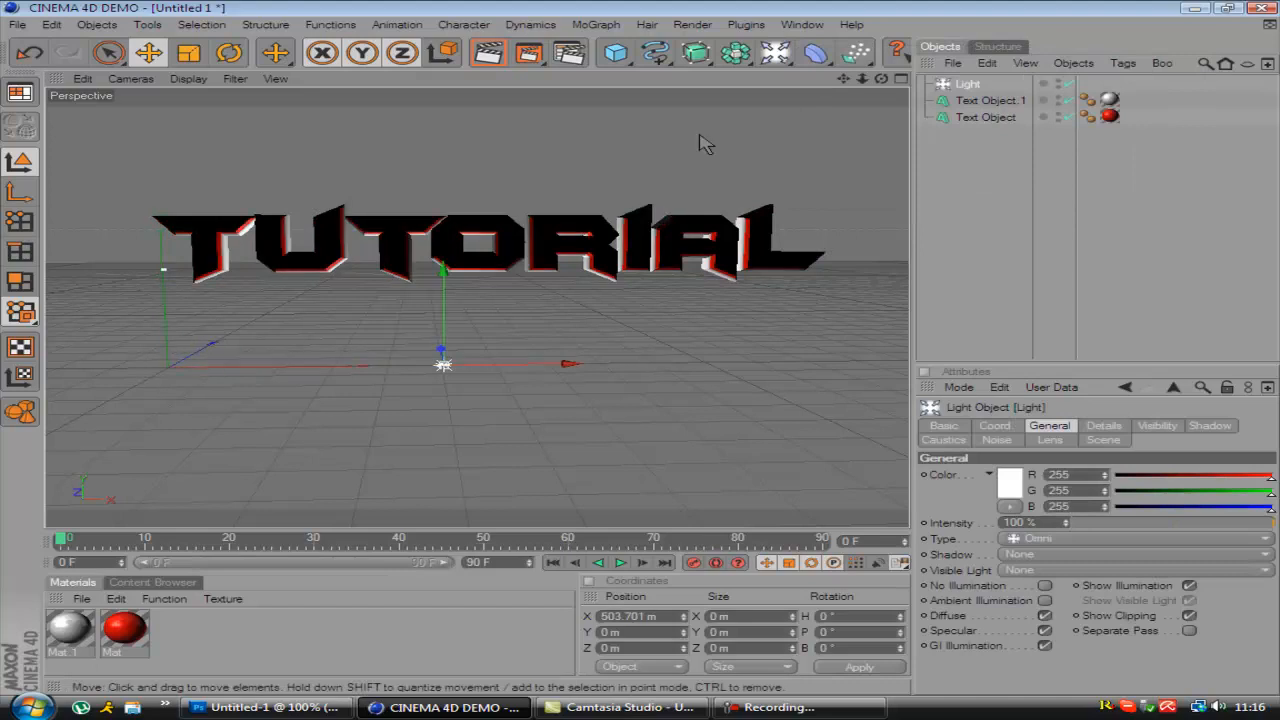
Position the light in front of the middle of the text, at about X 626 m, Y 357 m, Z -466 m
left_click_drag(881, 78, 314, 400)
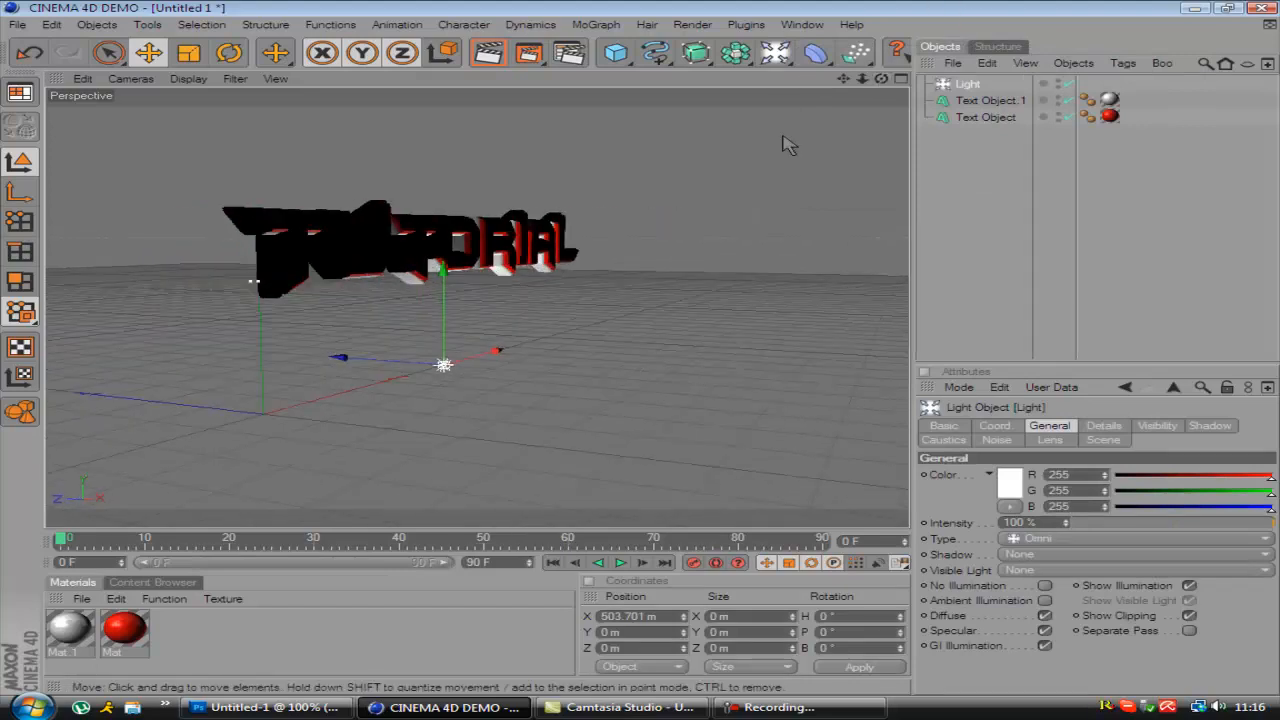
left_click_drag(342, 358, 648, 357)
left_click_drag(593, 273, 646, 354)
left_click_drag(522, 193, 843, 86)
left_click_drag(437, 244, 643, 357)
left_click_drag(497, 160, 645, 351)
left_click_drag(881, 78, 940, 84)
left_click(977, 85)
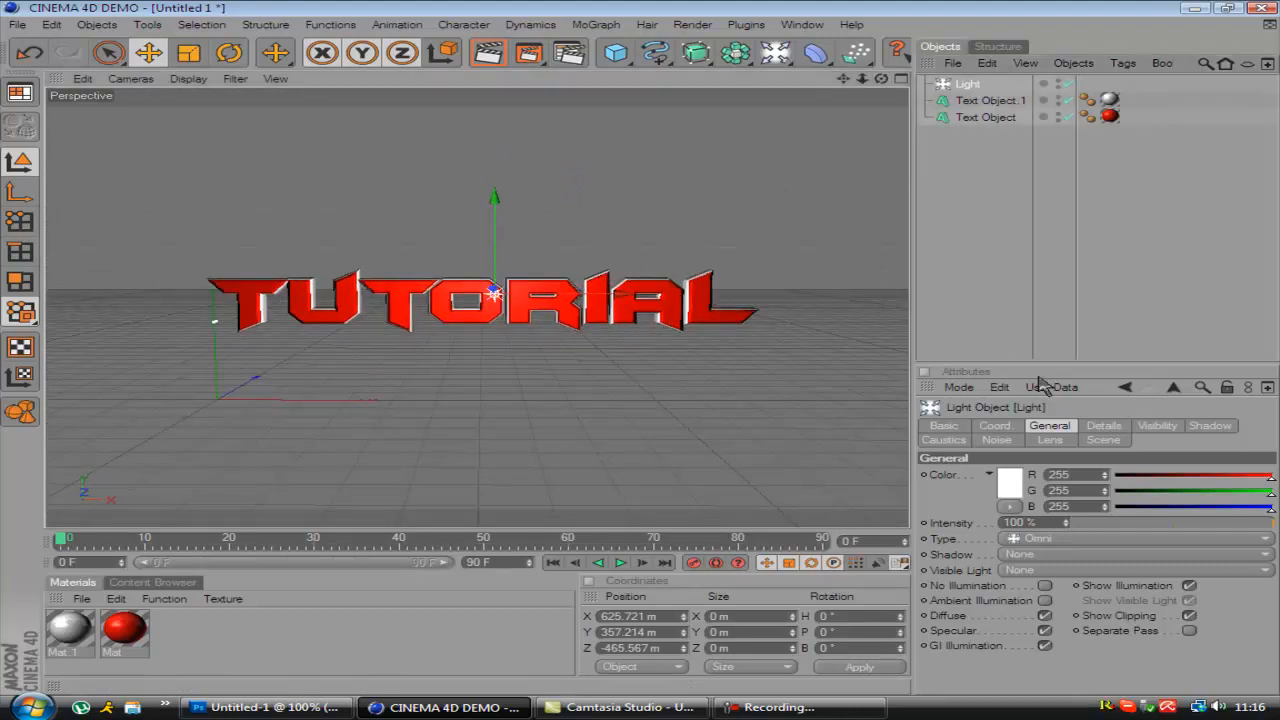
Examine the lens glow presets and shadow types available for the light
left_click(1050, 441)
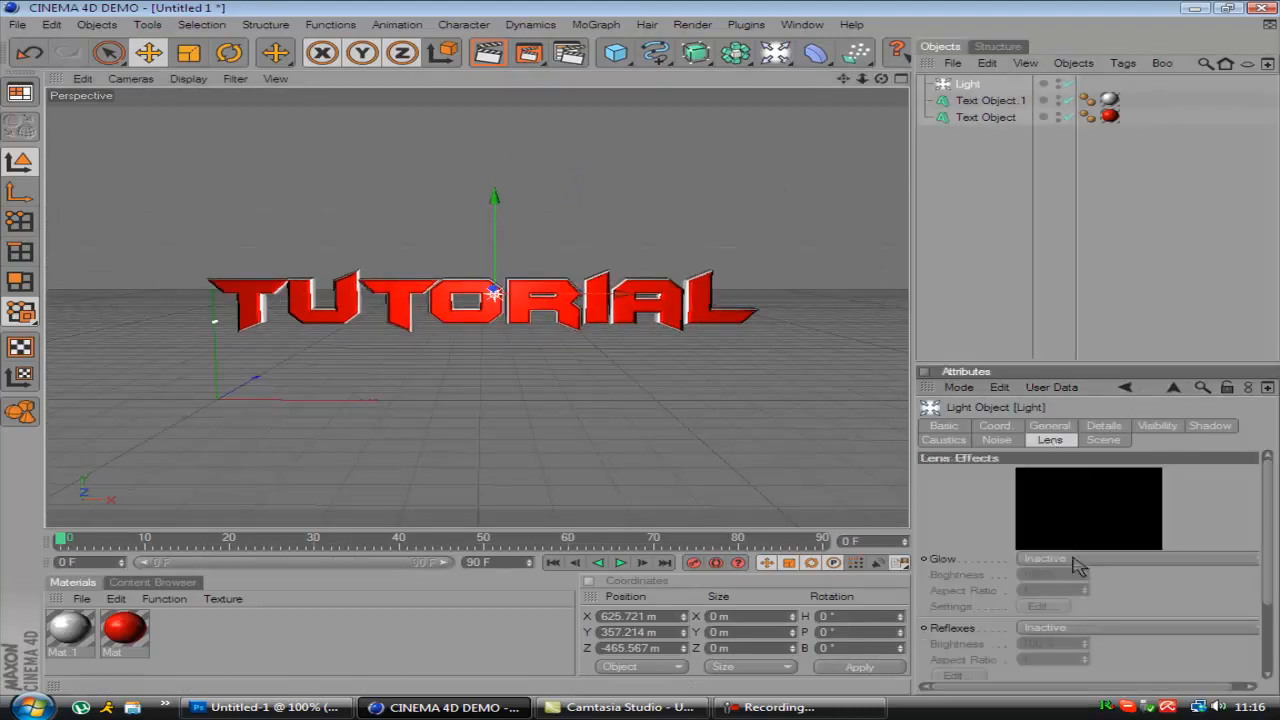
left_click(1063, 560)
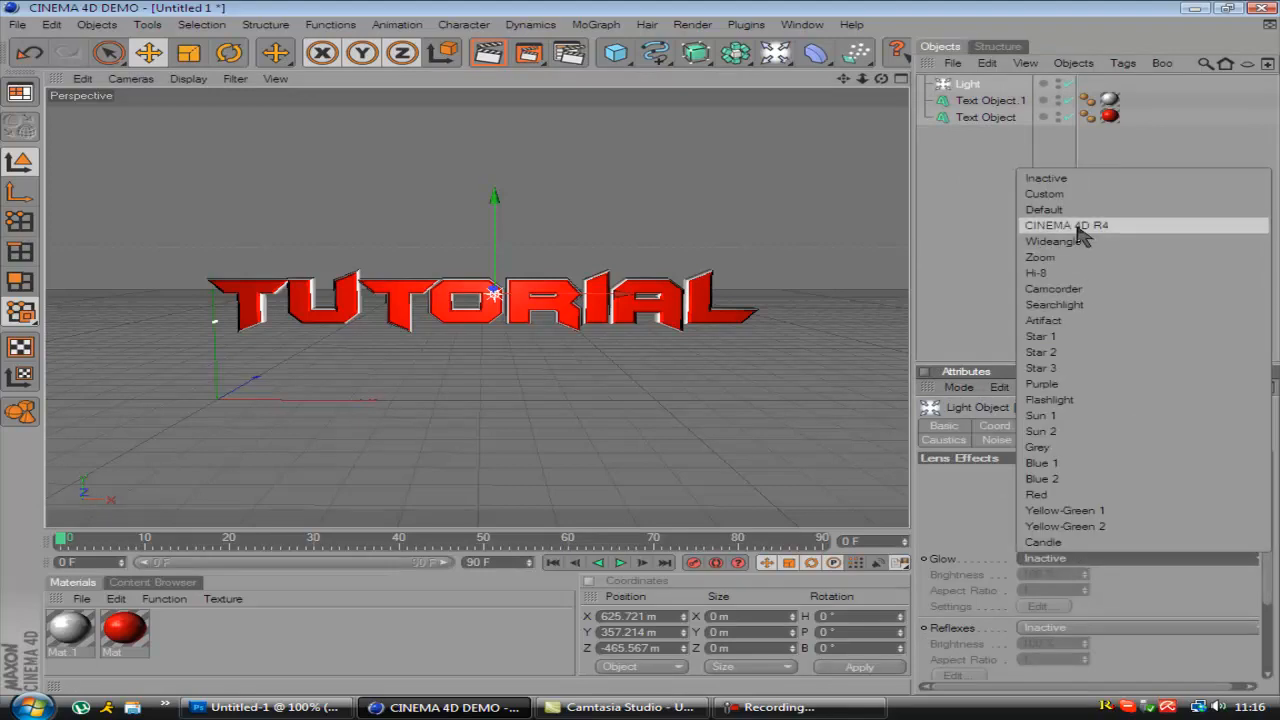
left_click(944, 232)
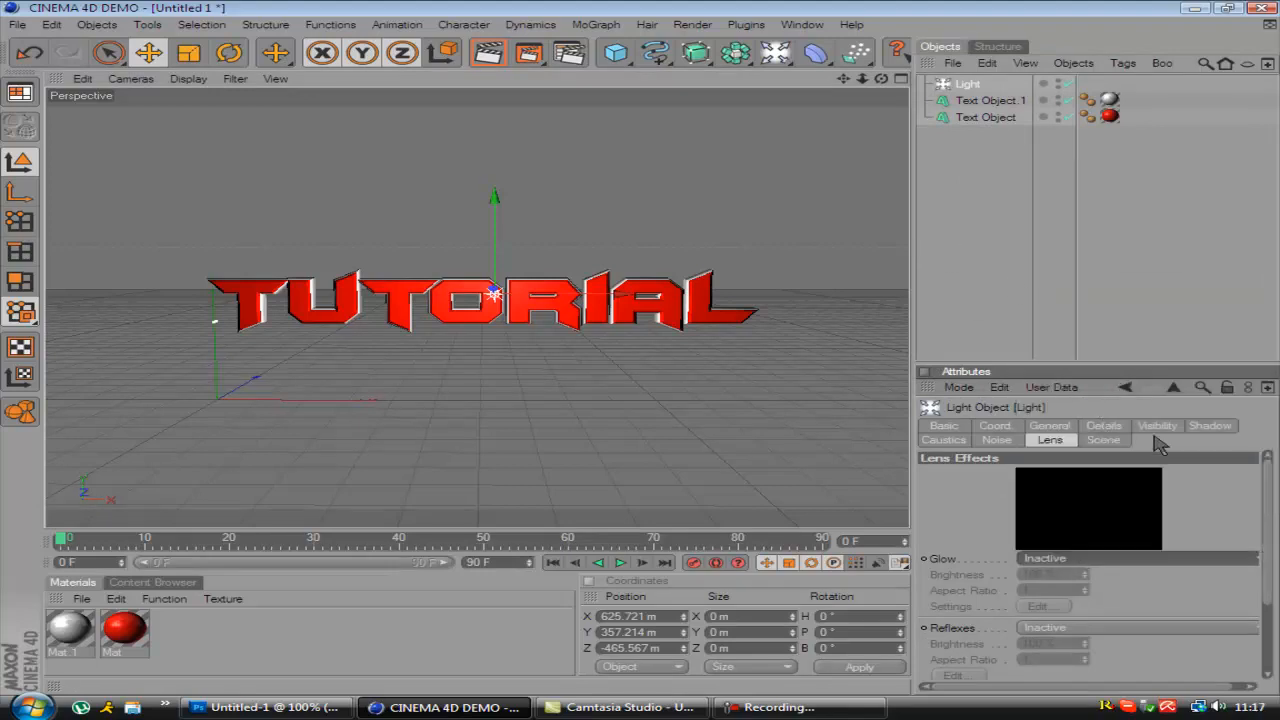
left_click(1212, 426)
left_click(1073, 477)
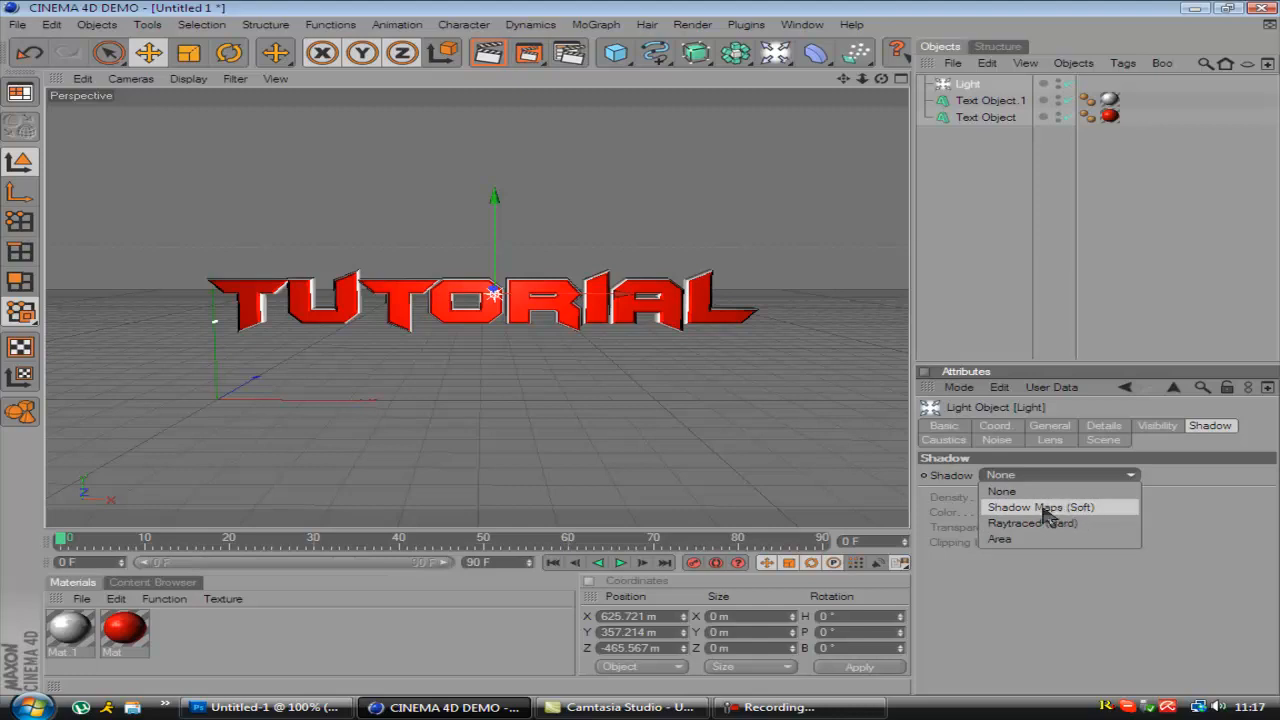
left_click(1243, 568)
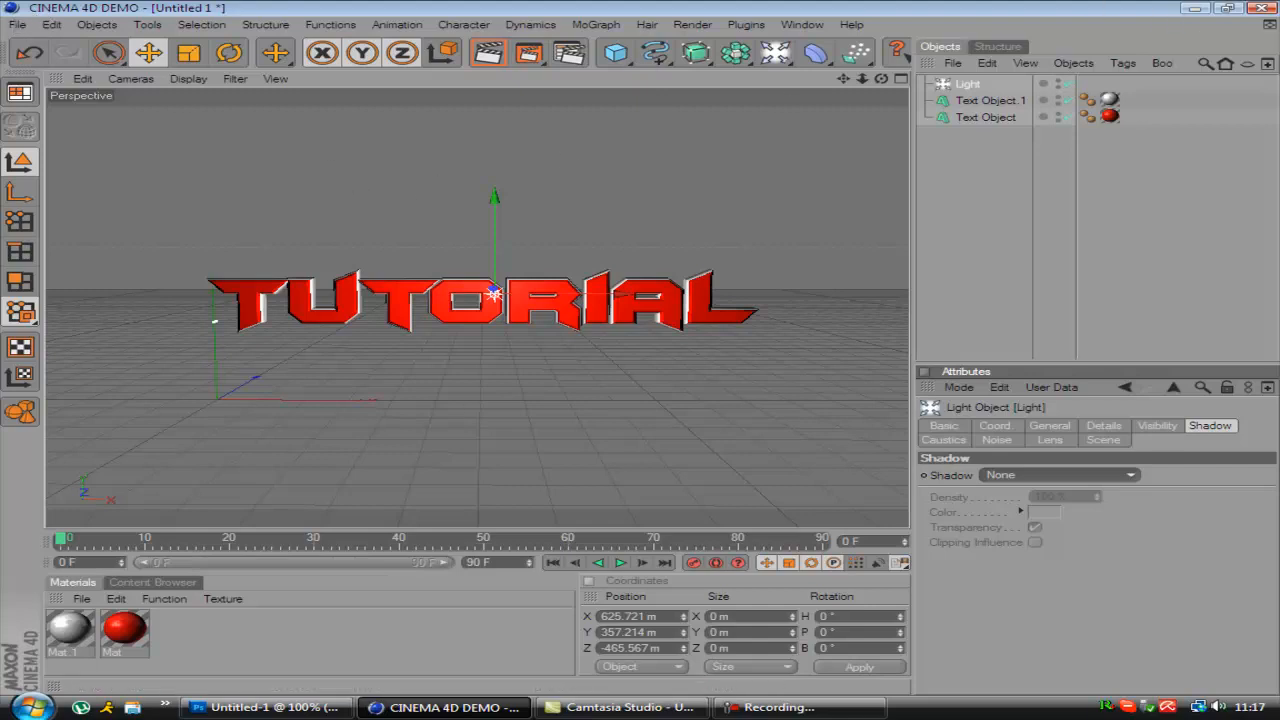
Switch to Photoshop and move the Tutorial layer slightly left to centre the text on the canvas
left_click(270, 707)
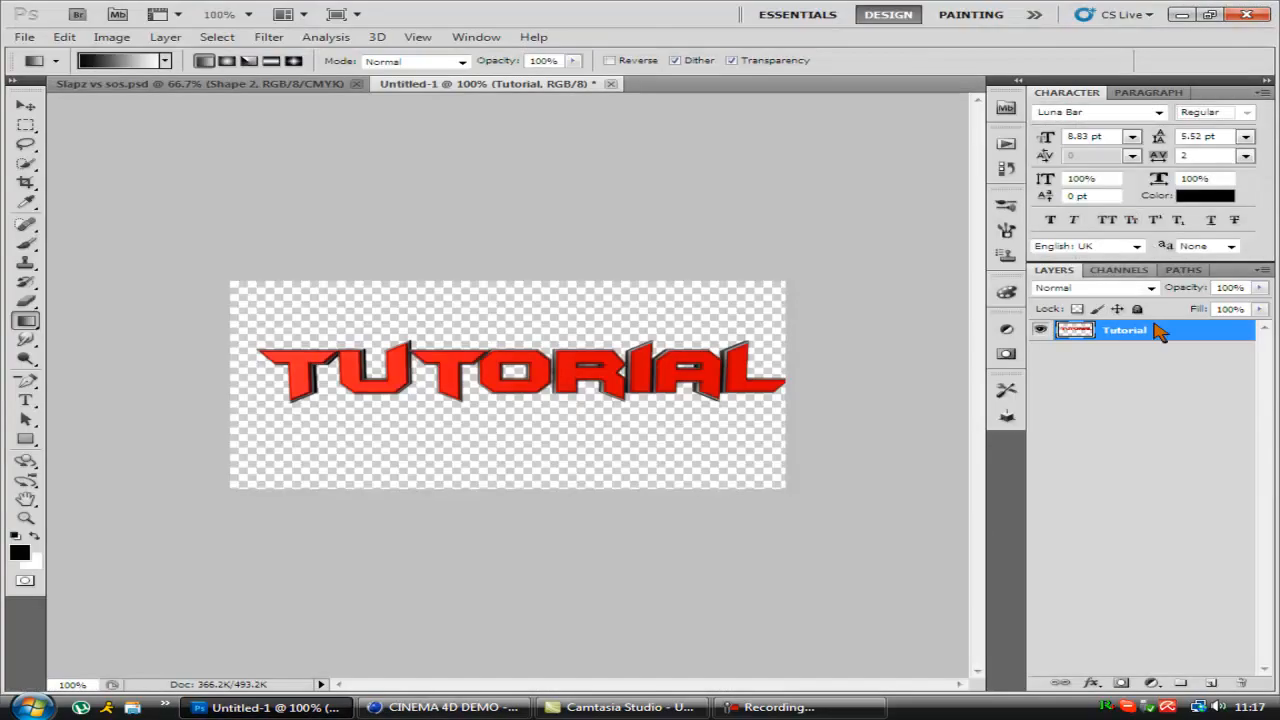
key("v")
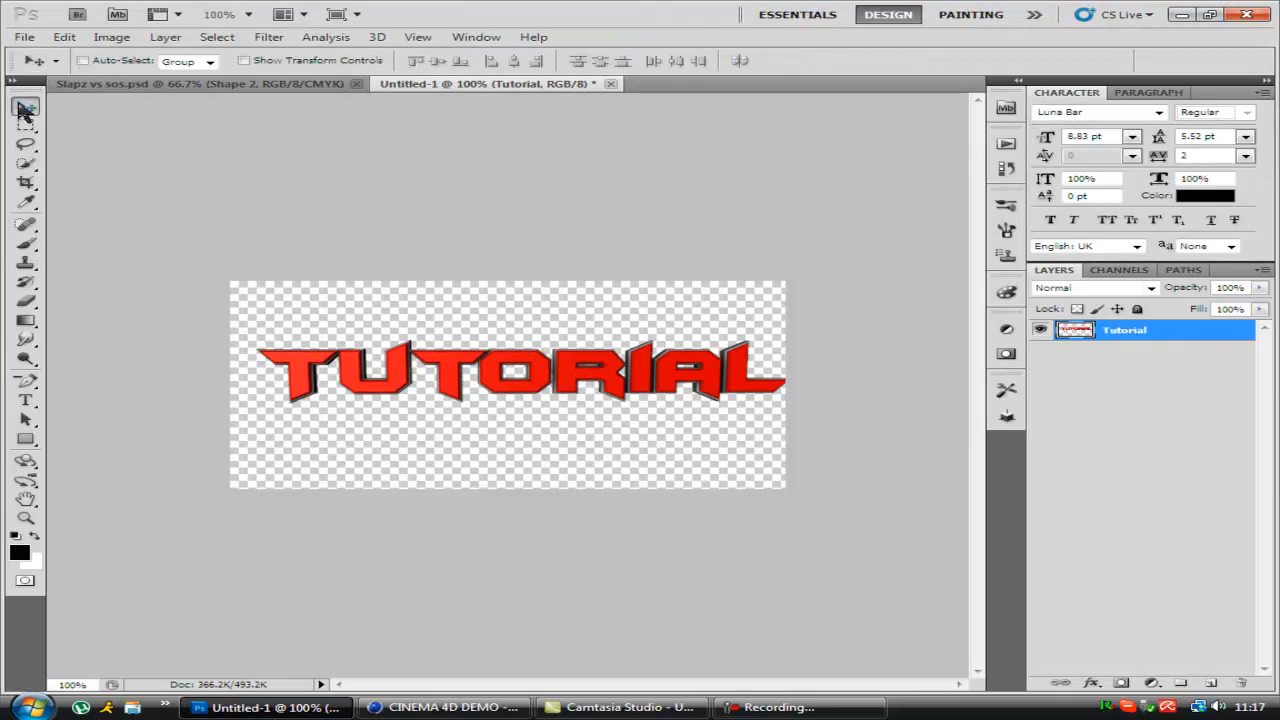
left_click_drag(578, 378, 563, 380)
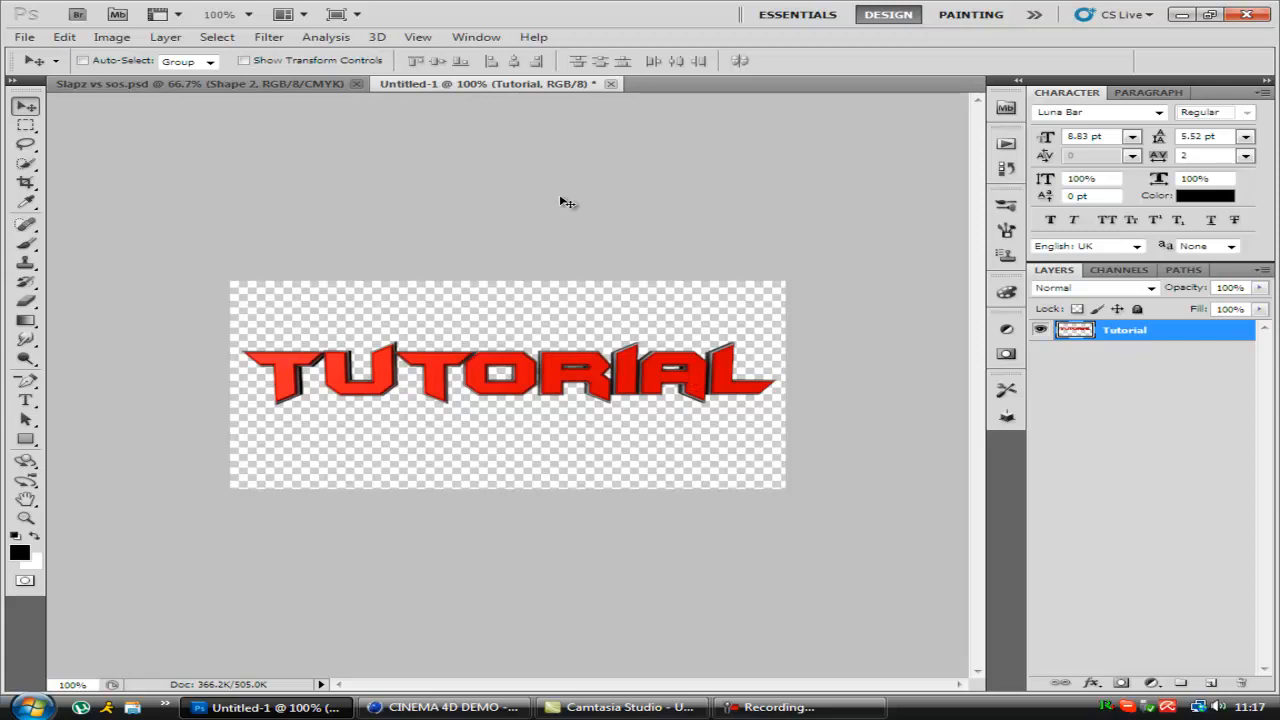
left_click(775, 707)
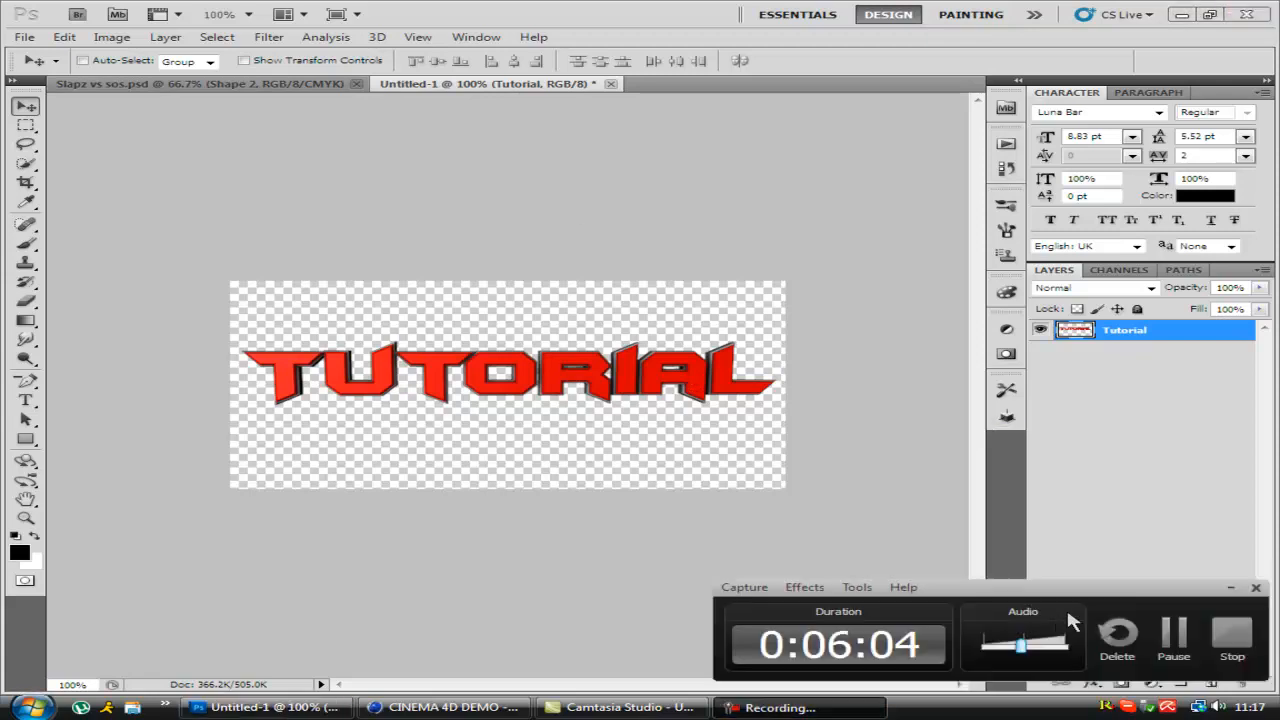
left_click(1230, 633)
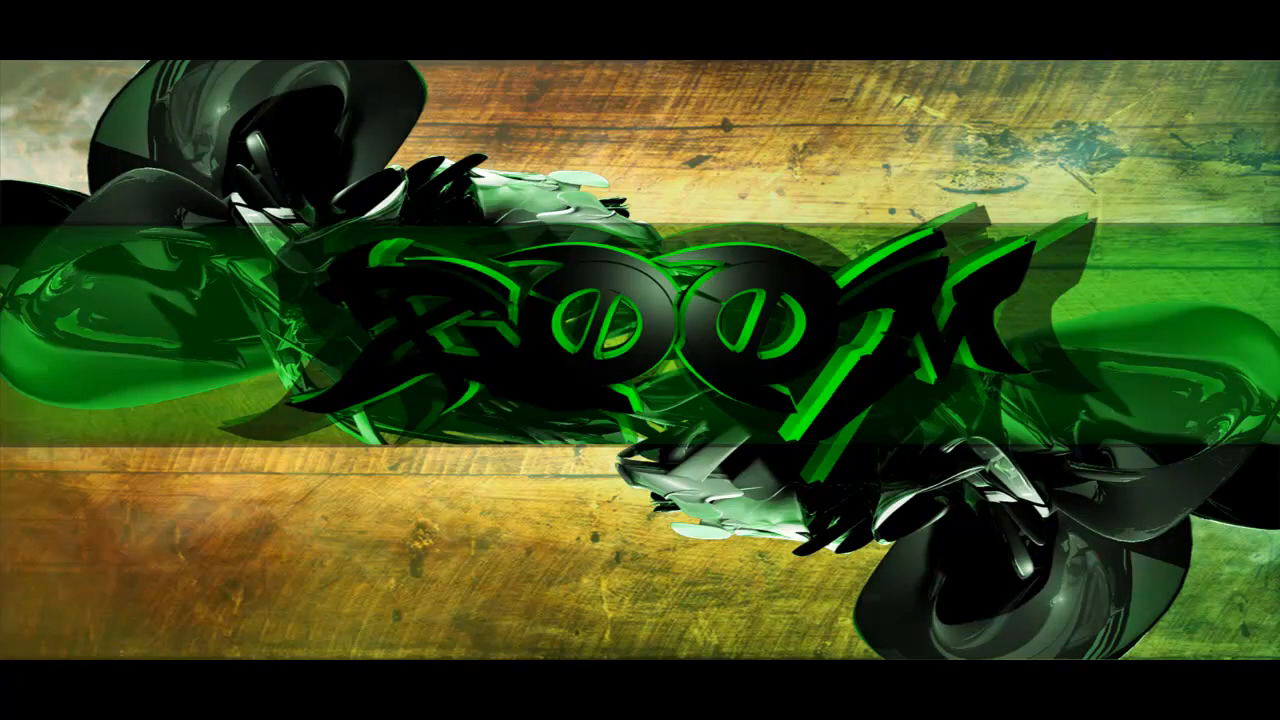